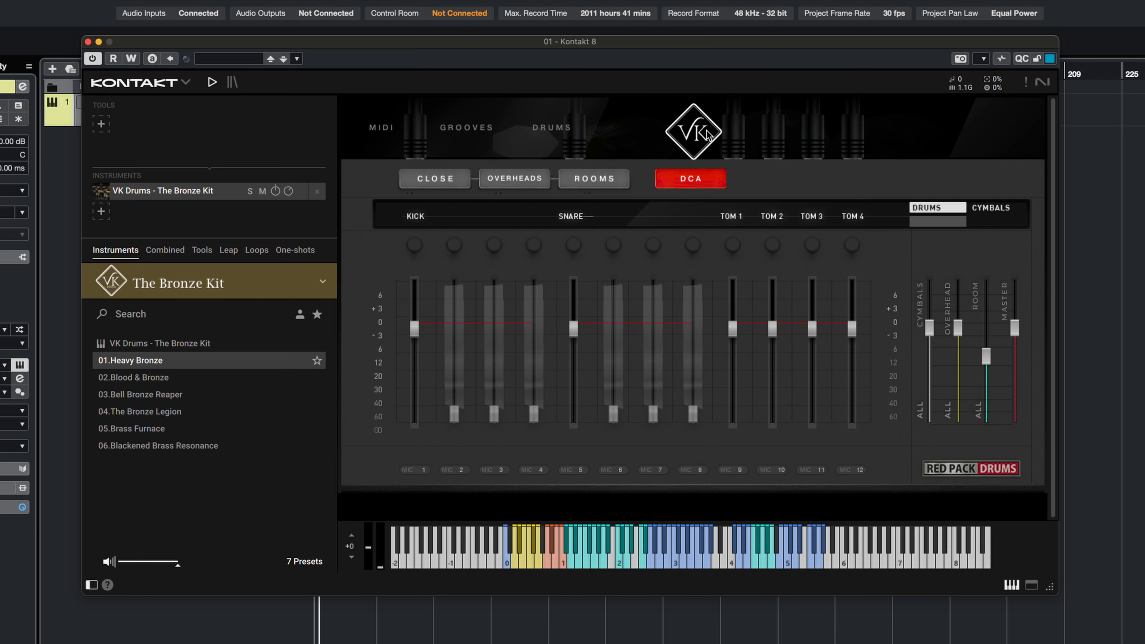
- View the kit mixer's close and room microphone pages and look through the output routing presets
left_click(458, 184)
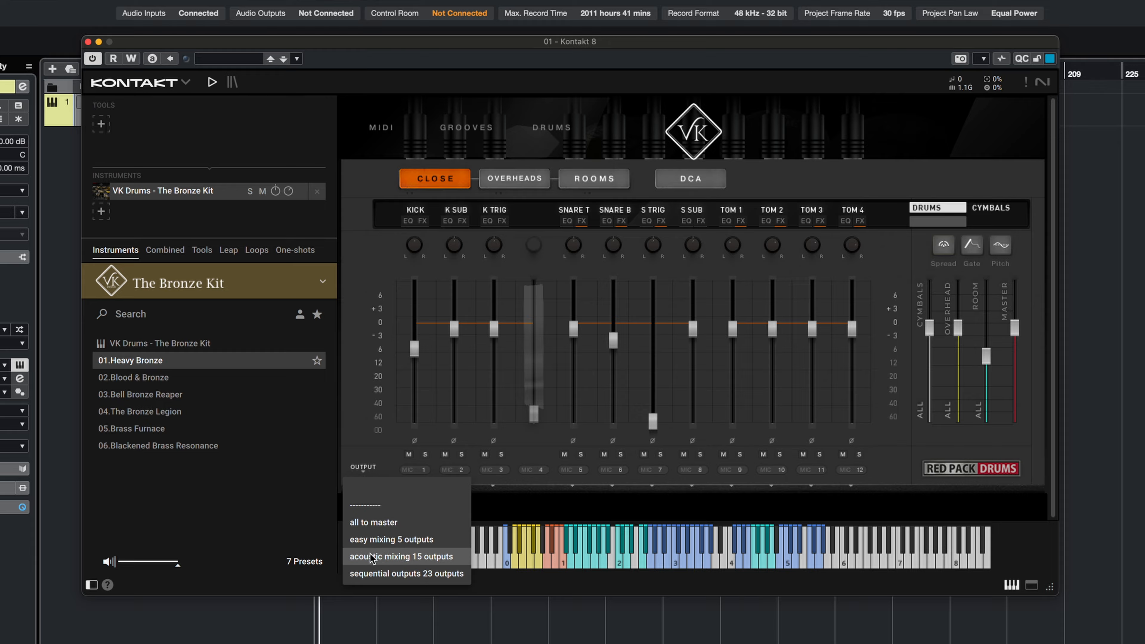
left_click(594, 179)
left_click(422, 471)
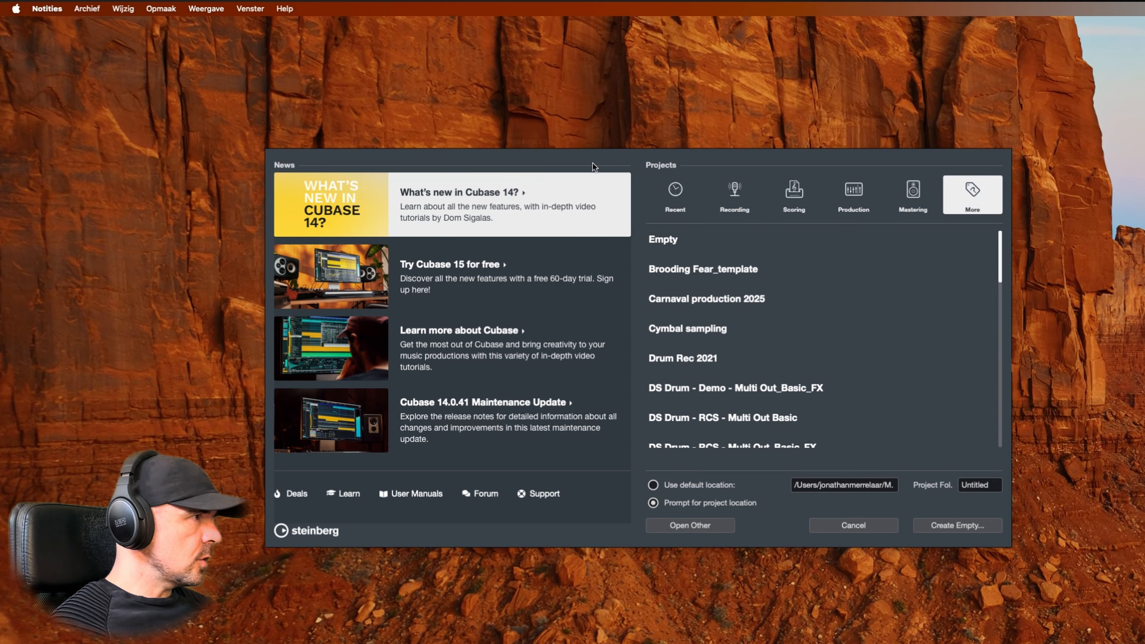
- Create a new project from the Empty template and accept the proposed project folder
left_click(686, 240)
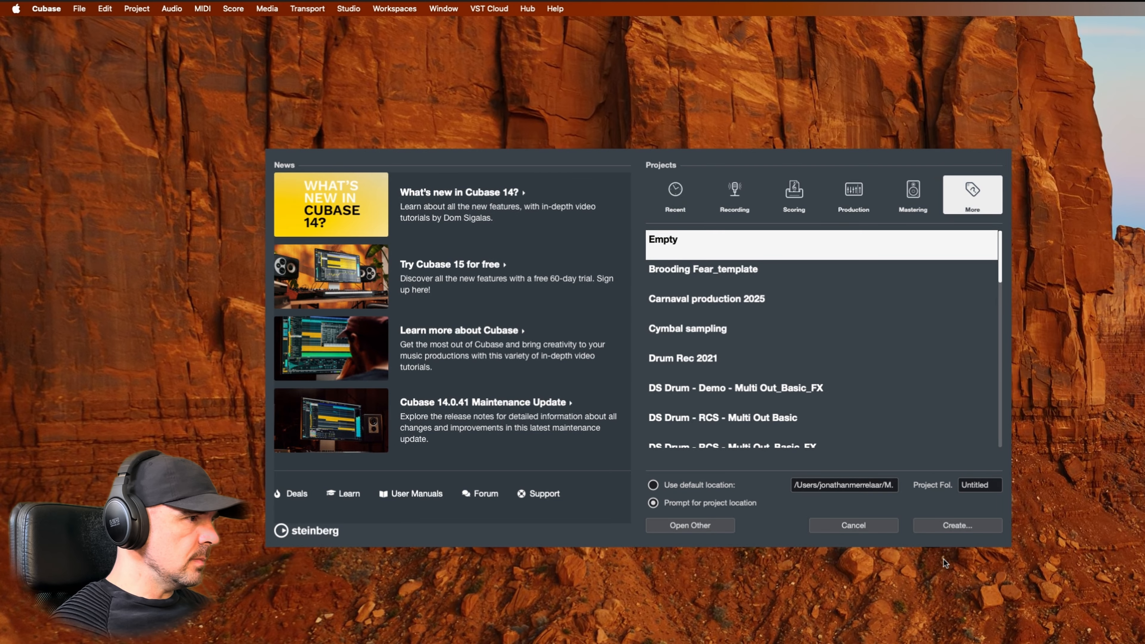
left_click(951, 526)
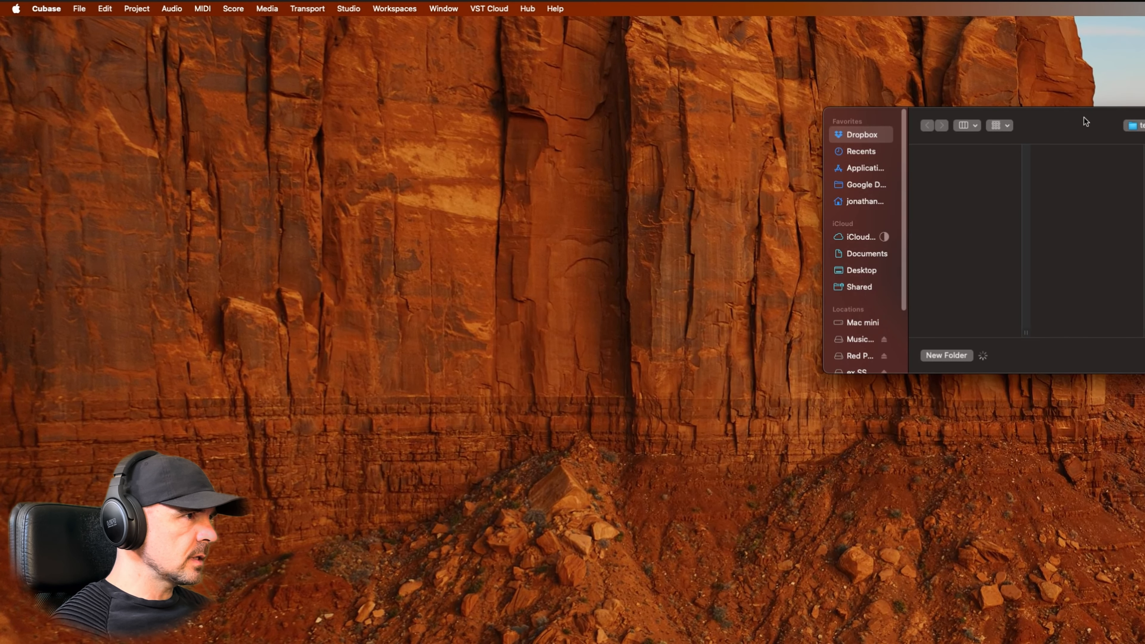
key("Return")
- Add an instrument track using Kontakt 8, routed to Stereo Out and named "Bronze kit"
left_click(122, 92)
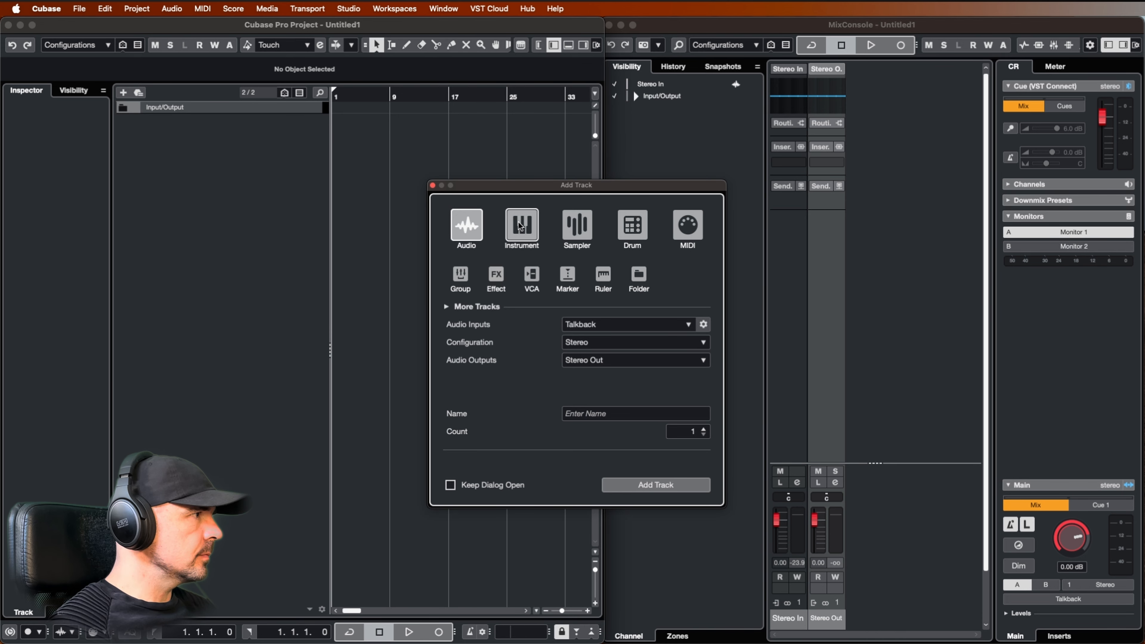
left_click(520, 226)
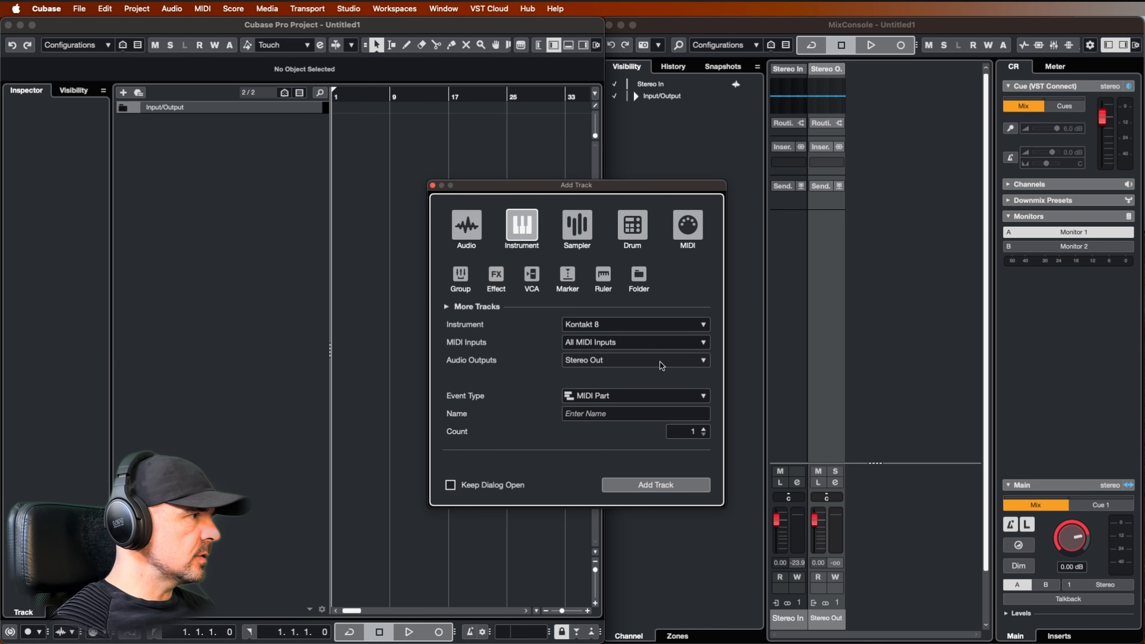
left_click(586, 414)
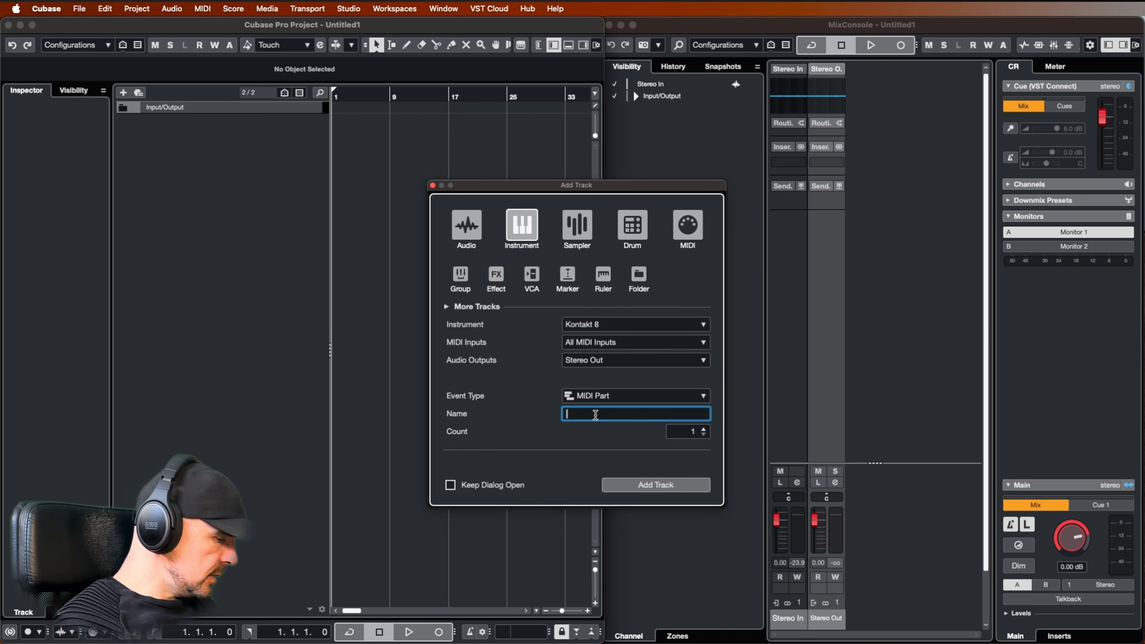
type("Bronze kit")
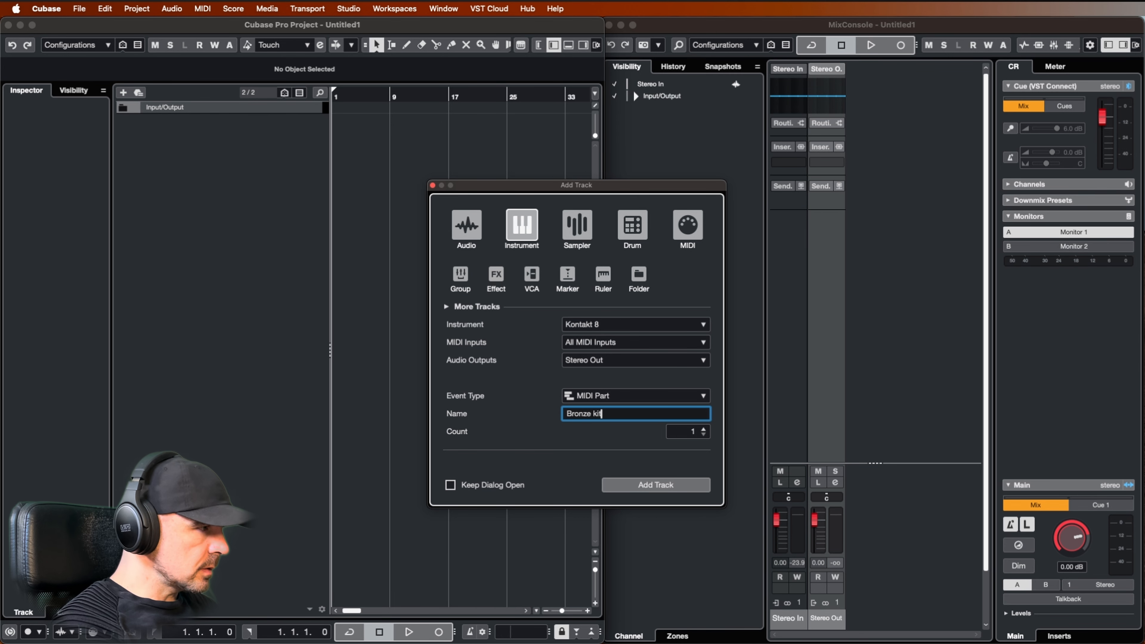
key("Return")
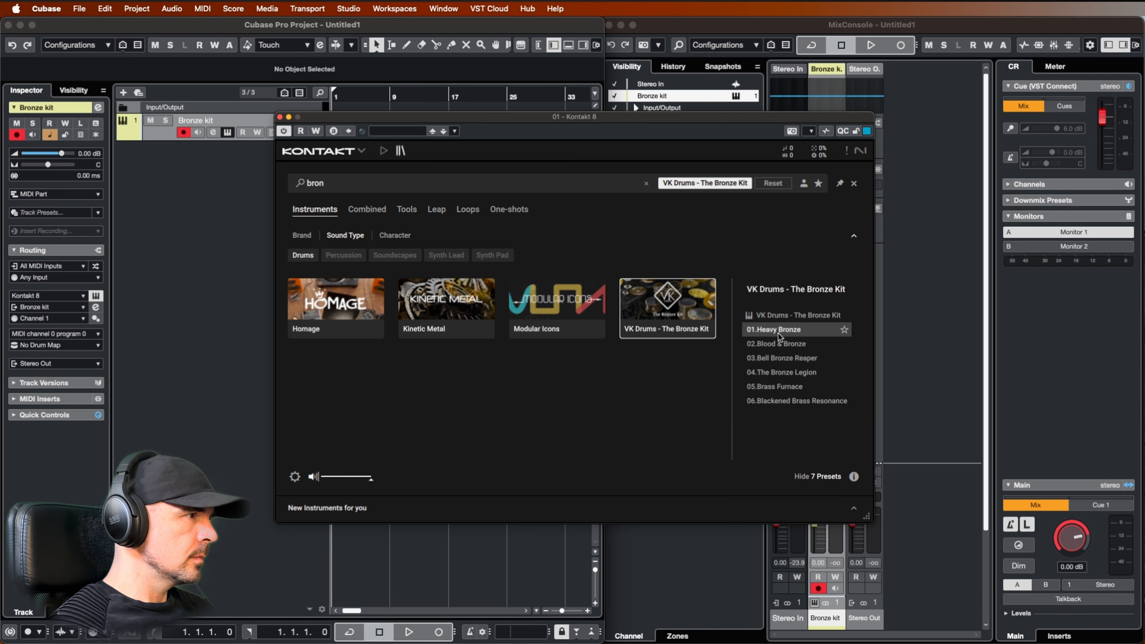
- Load the 01.Heavy Bronze preset of VK Drums - The Bronze Kit and reposition the Kontakt window
double_click(757, 330)
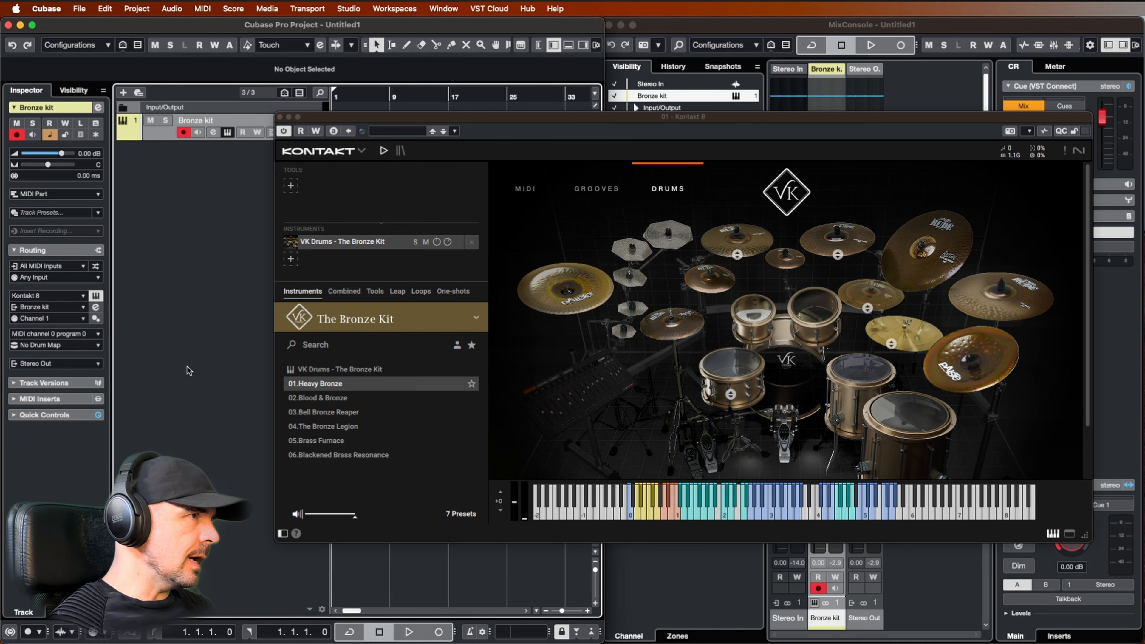
left_click_drag(569, 121, 440, 116)
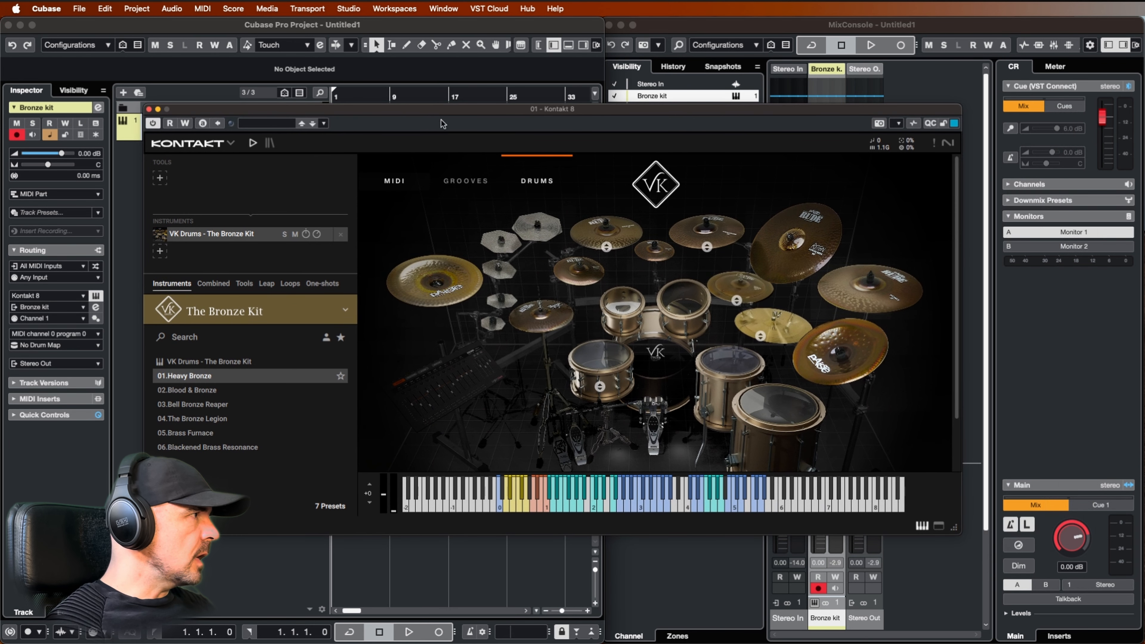
- Switch Kontakt to Classic View, show its output mixer, and look through the available output channels
left_click(201, 143)
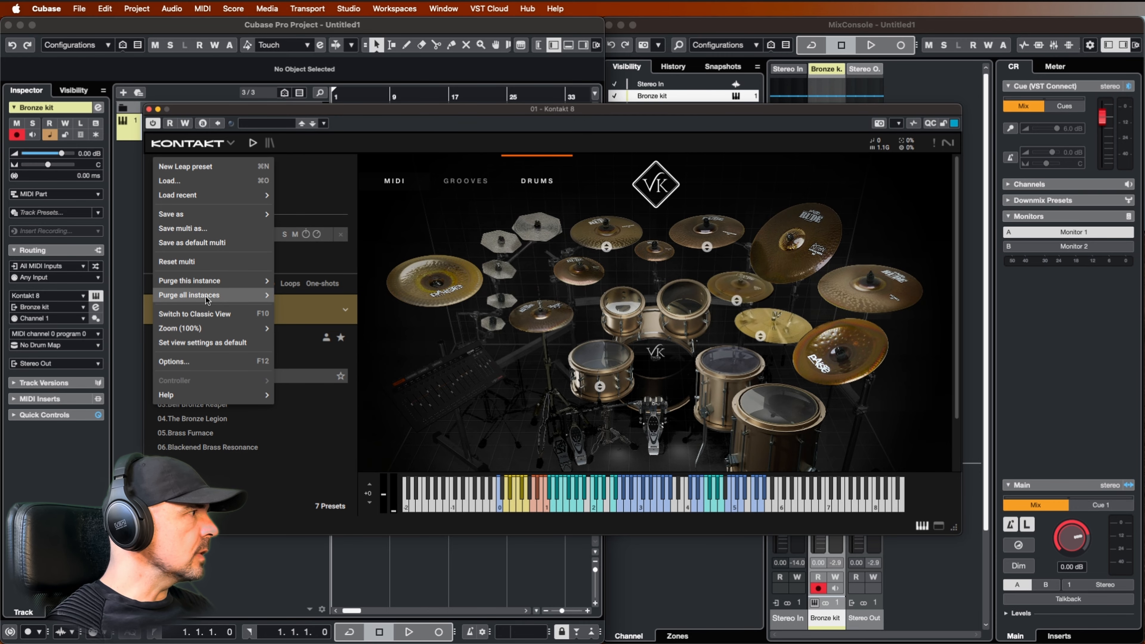
left_click(204, 313)
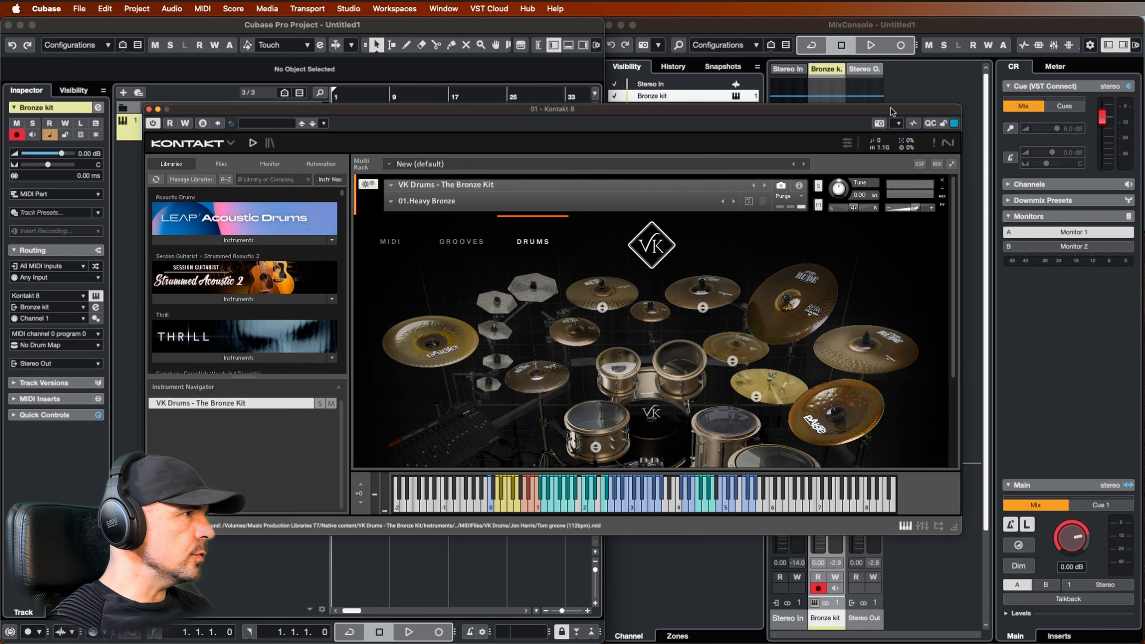
left_click(922, 527)
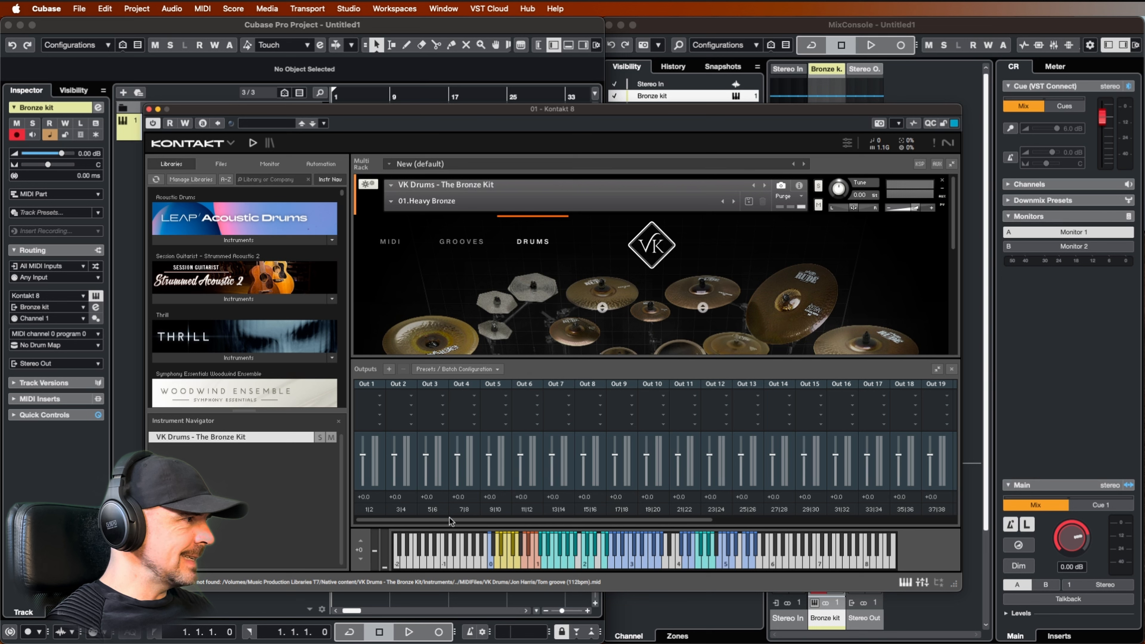
left_click_drag(553, 521, 989, 531)
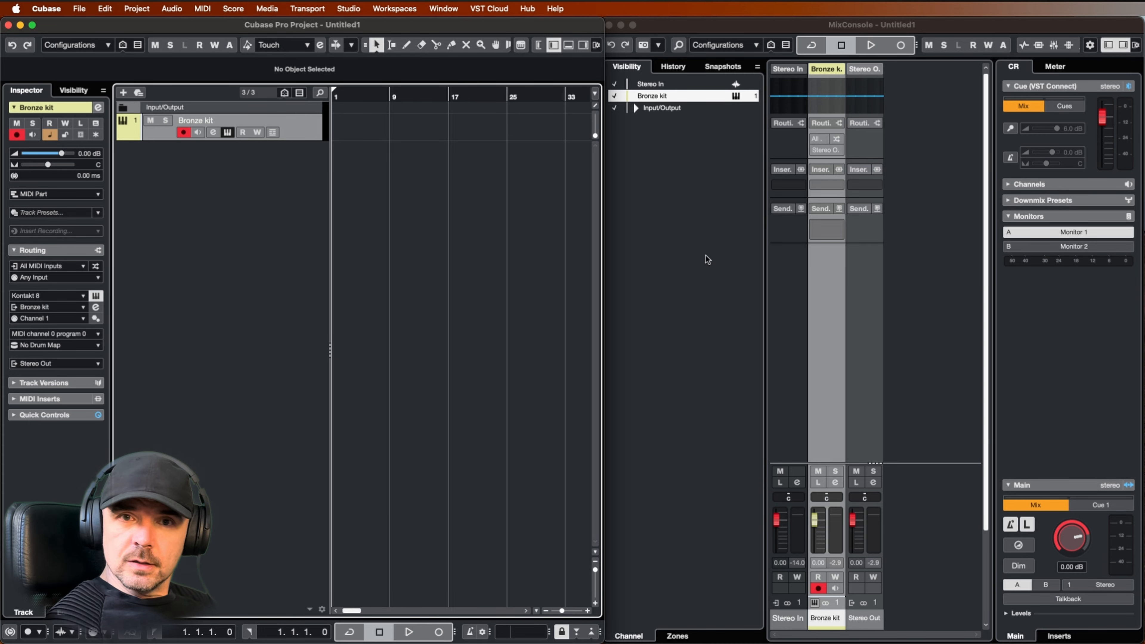
- Widen the project window and display the VST instrument rack in it
left_click(705, 259)
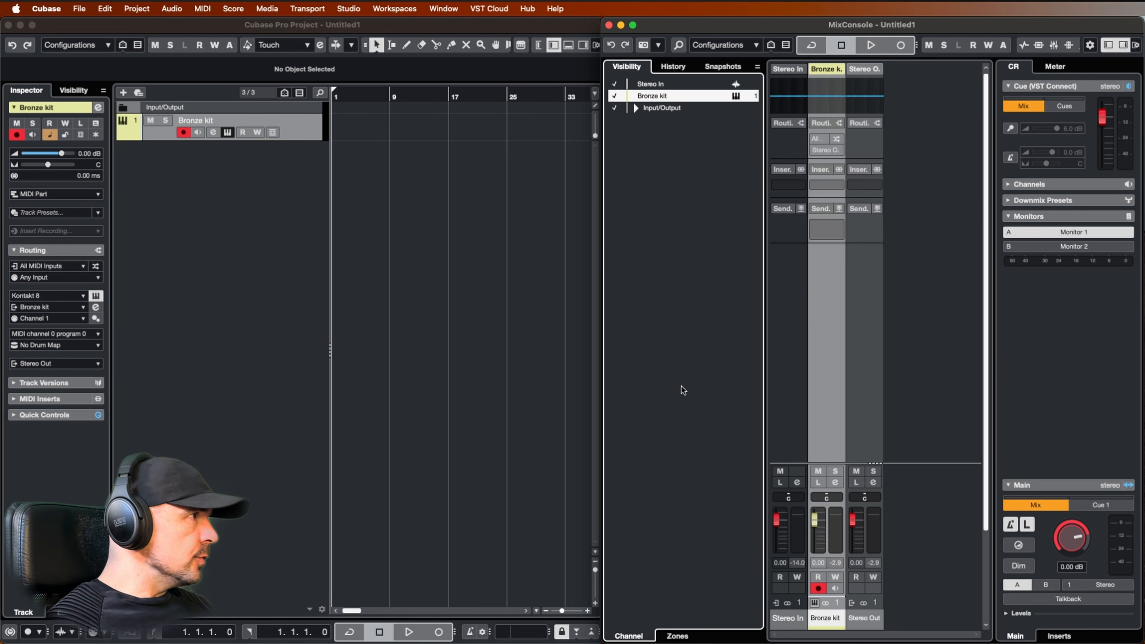
left_click(558, 28)
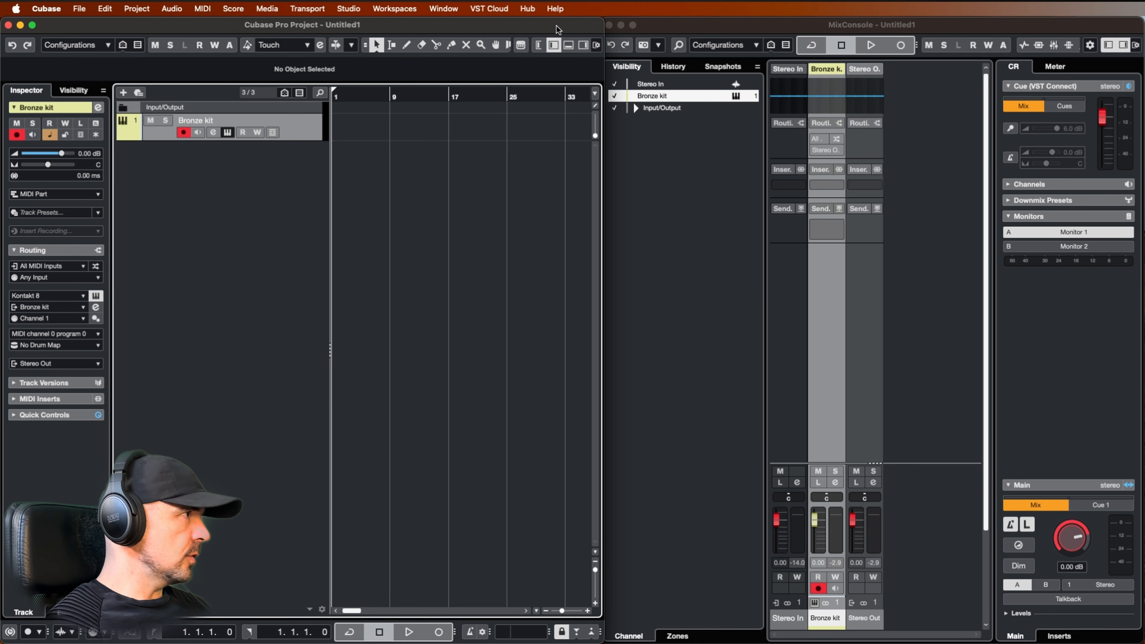
left_click_drag(604, 36, 1067, 45)
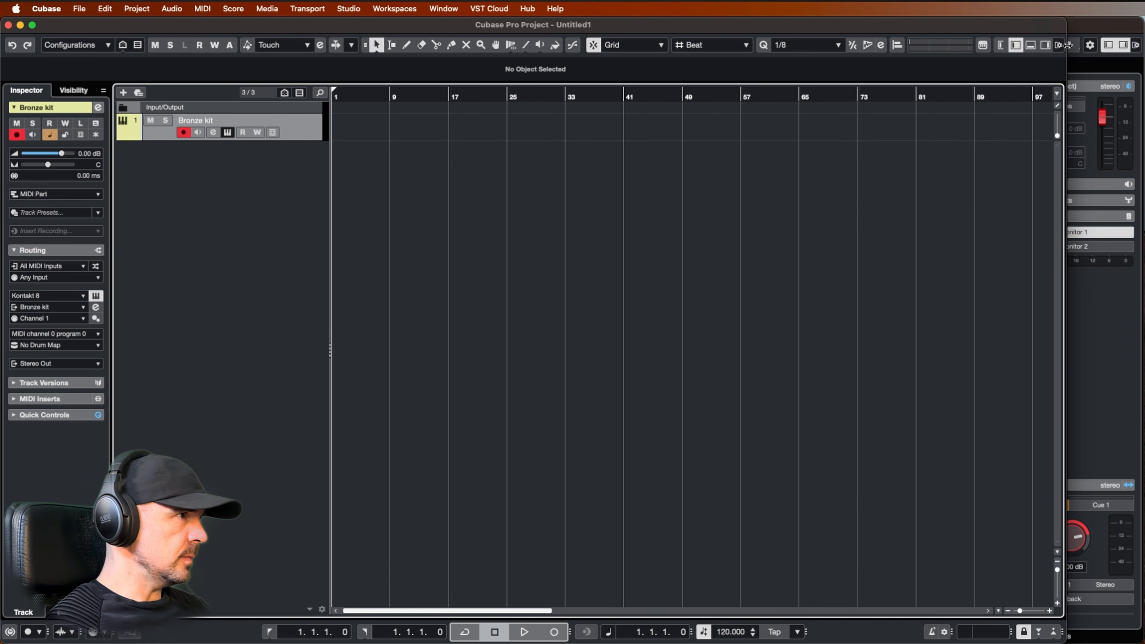
left_click(1046, 45)
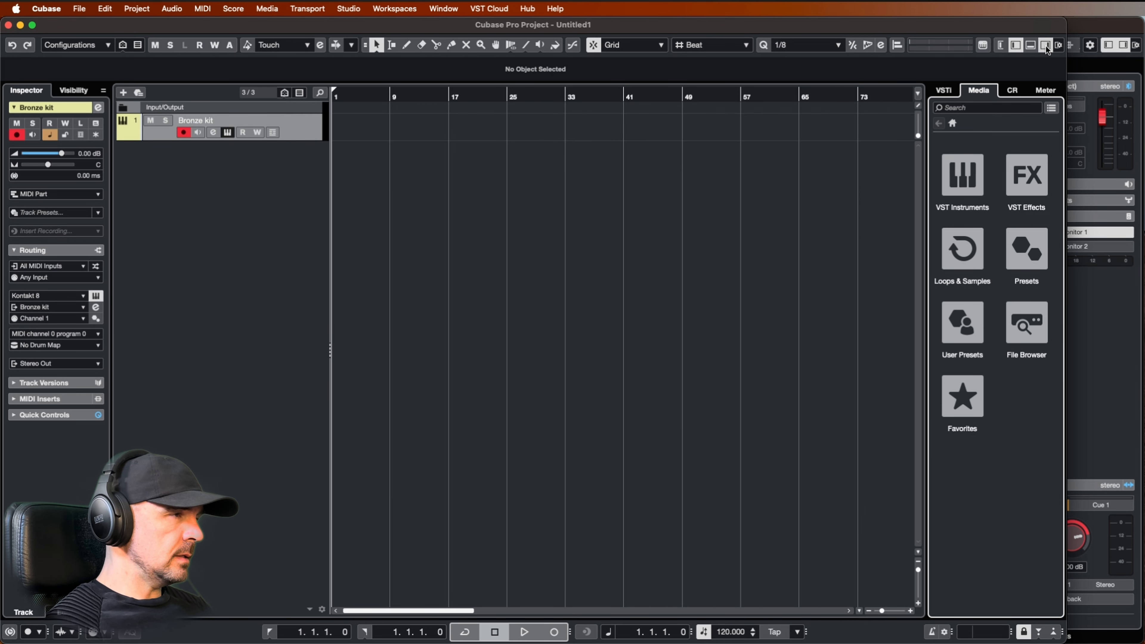
left_click(943, 89)
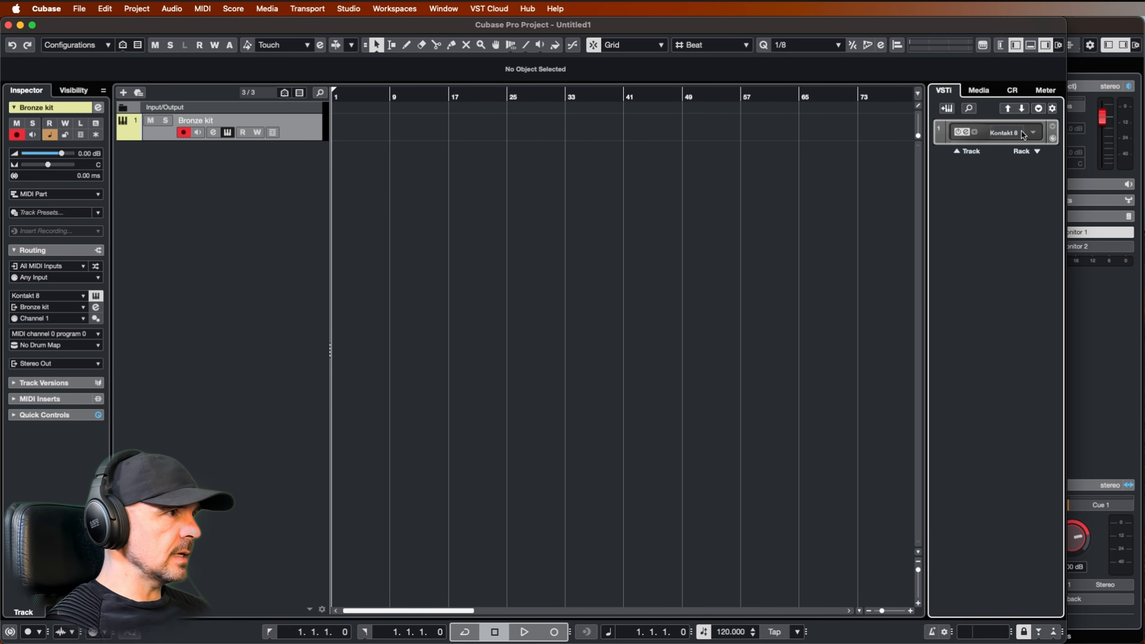
- Activate the Kontakt 8 stereo outputs KT Out 2 through KT Out 16
left_click(822, 132)
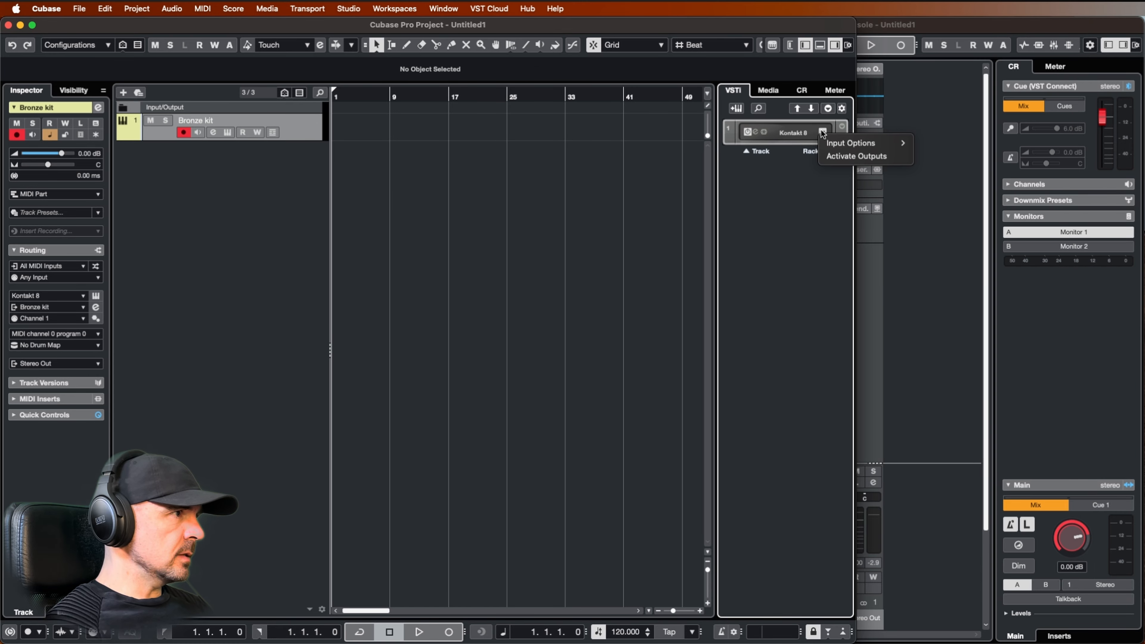
left_click(841, 156)
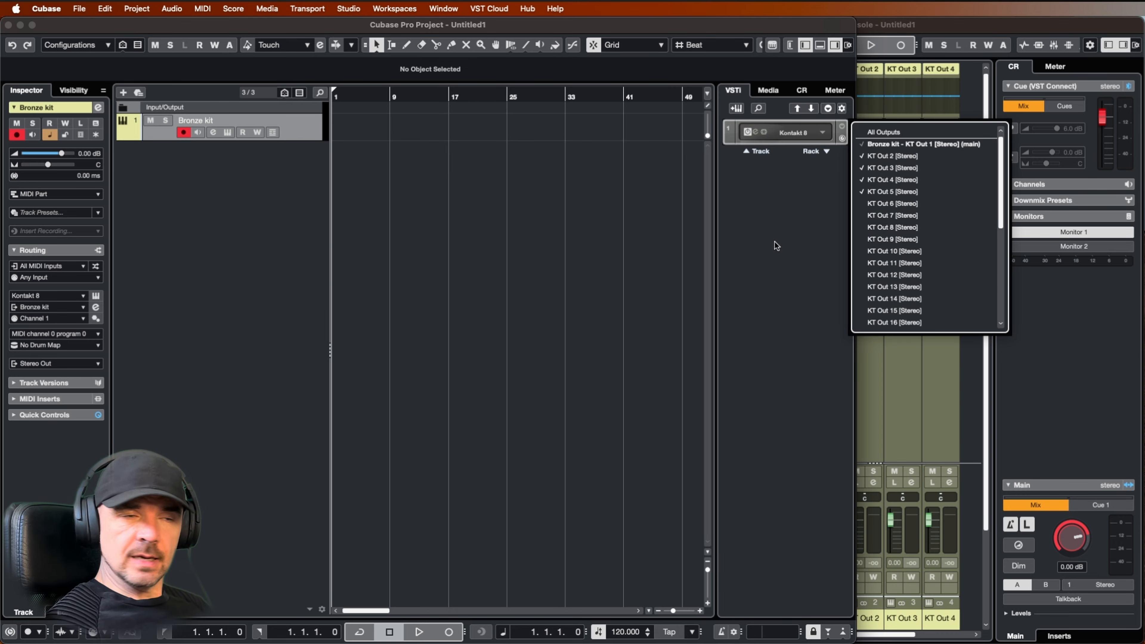
left_click(864, 215)
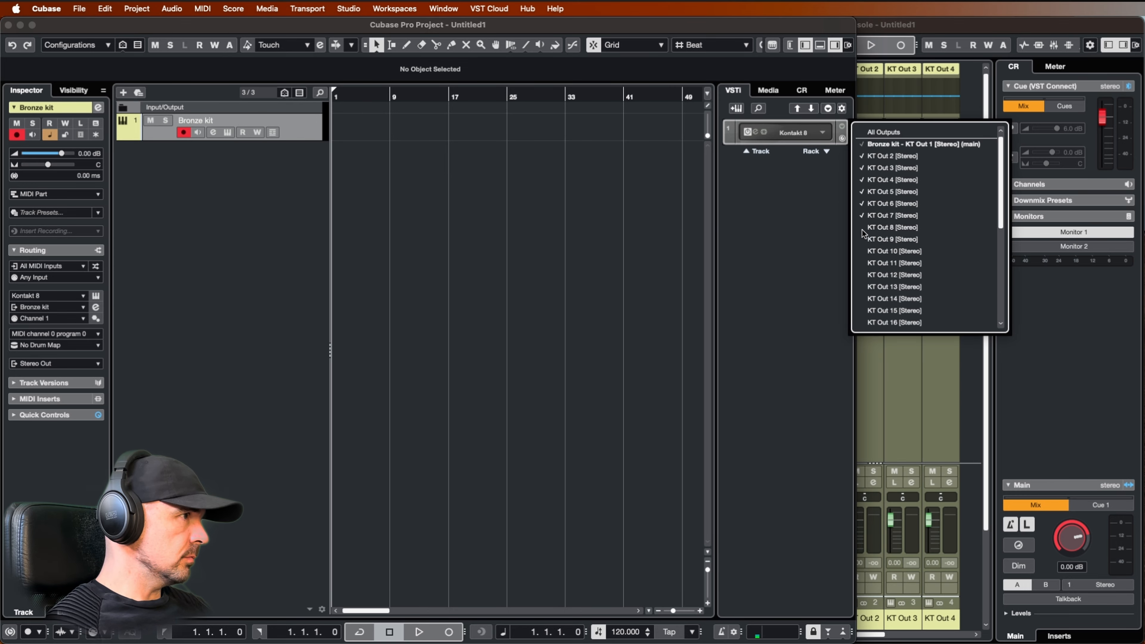
left_click(860, 227)
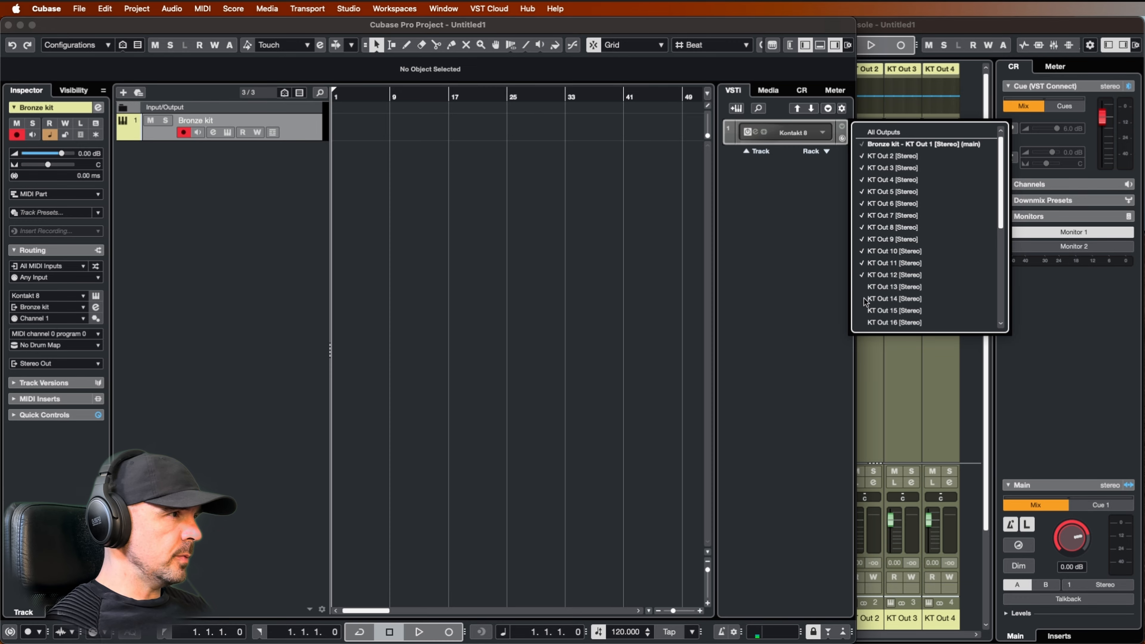
scroll(863, 299, "down", 10)
scroll(863, 297, "up", 8)
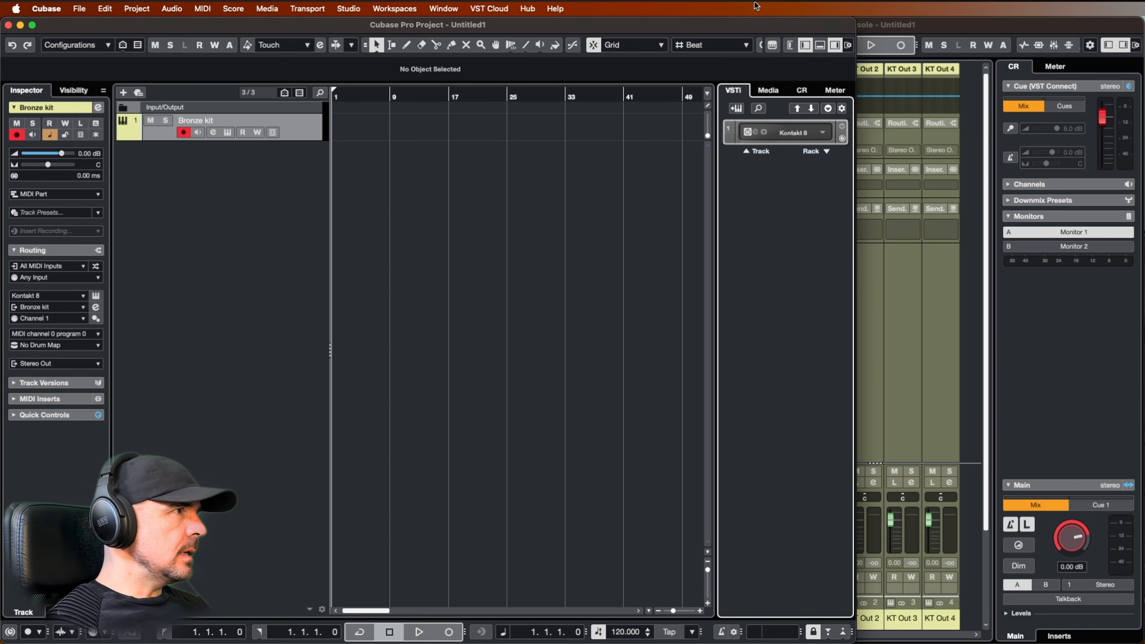
- Move the project window out of the way and widen the MixConsole to show all the Kontakt output channels
left_click_drag(719, 25, 1143, 25)
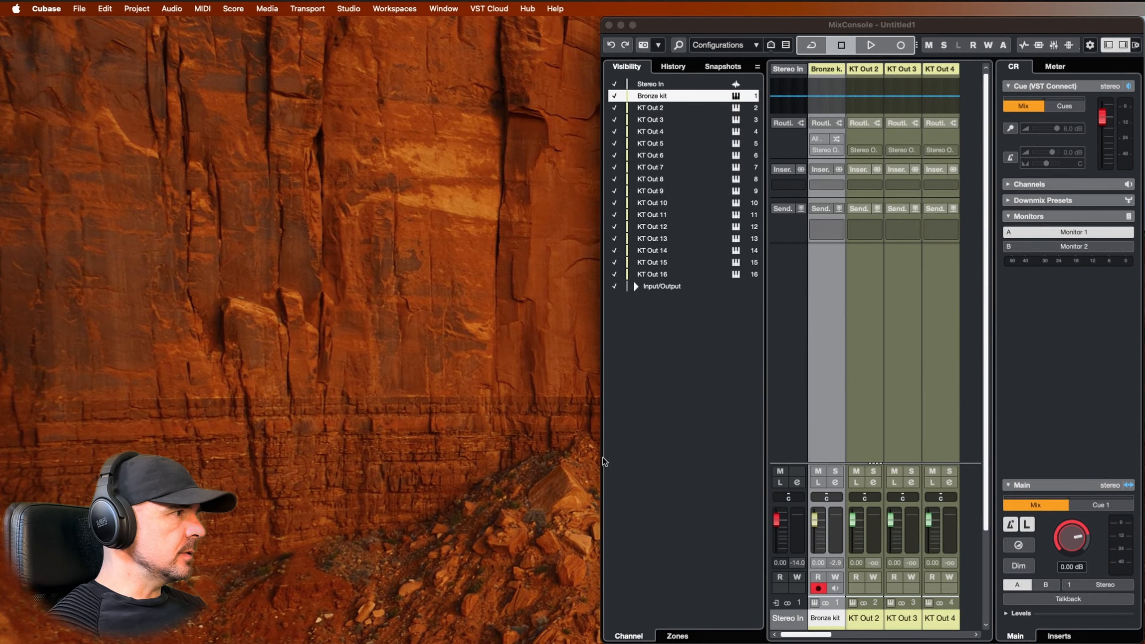
left_click(636, 411)
left_click_drag(601, 426, 11, 426)
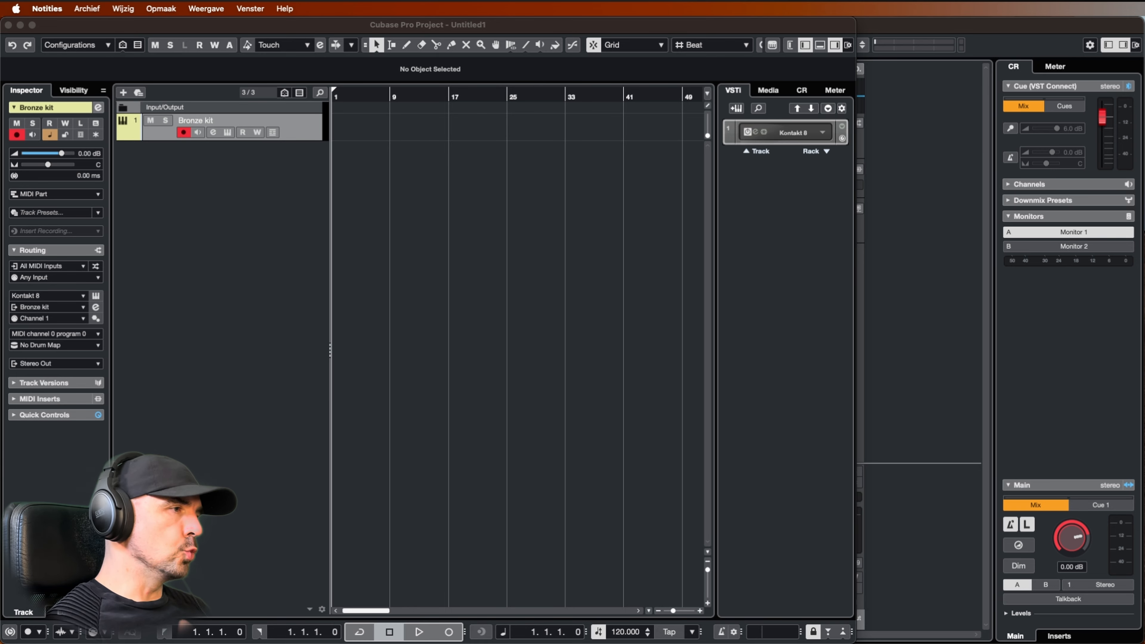
- Open the Bronze Kit's mixer in Kontakt, show the close microphones, and bring up the output routing options
left_click(885, 602)
left_click_drag(970, 529, 973, 542)
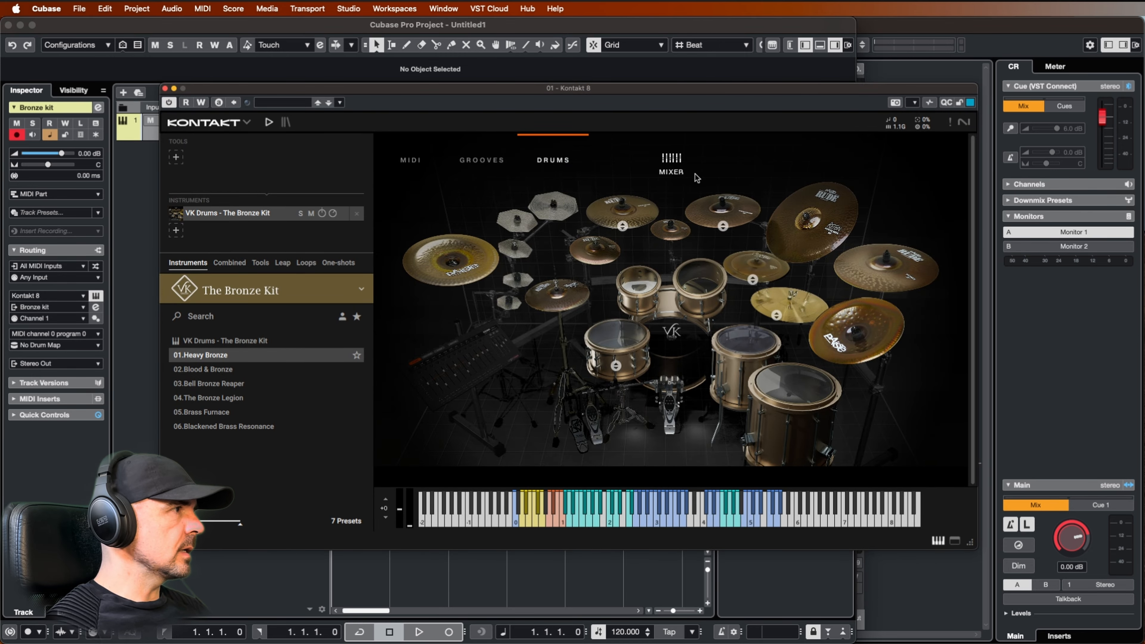
left_click(676, 169)
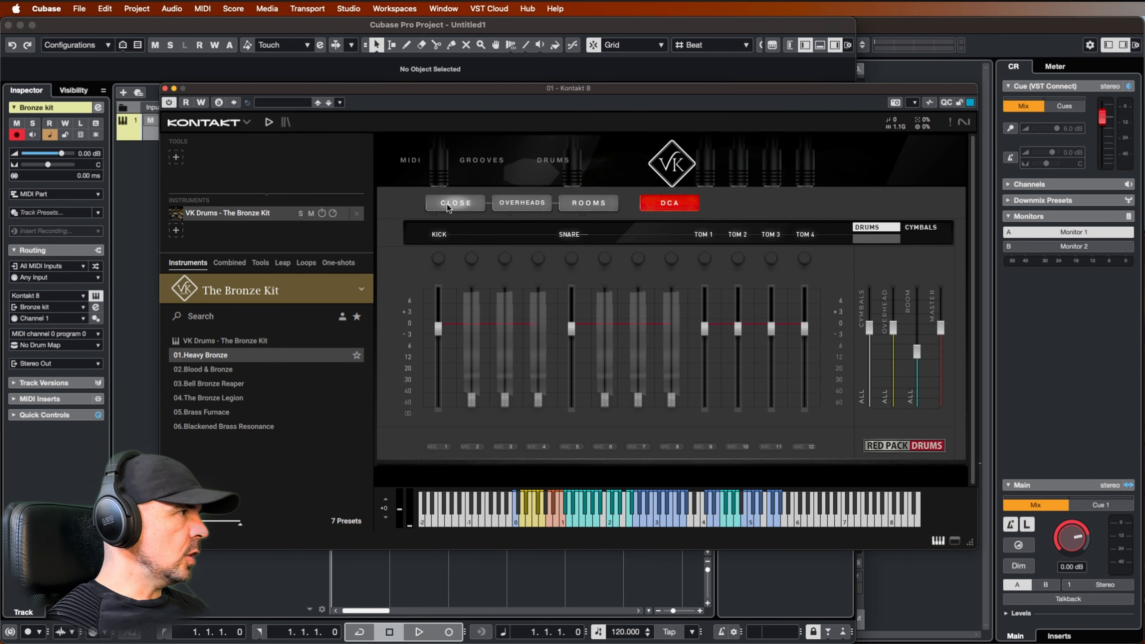
left_click(447, 204)
left_click(392, 448)
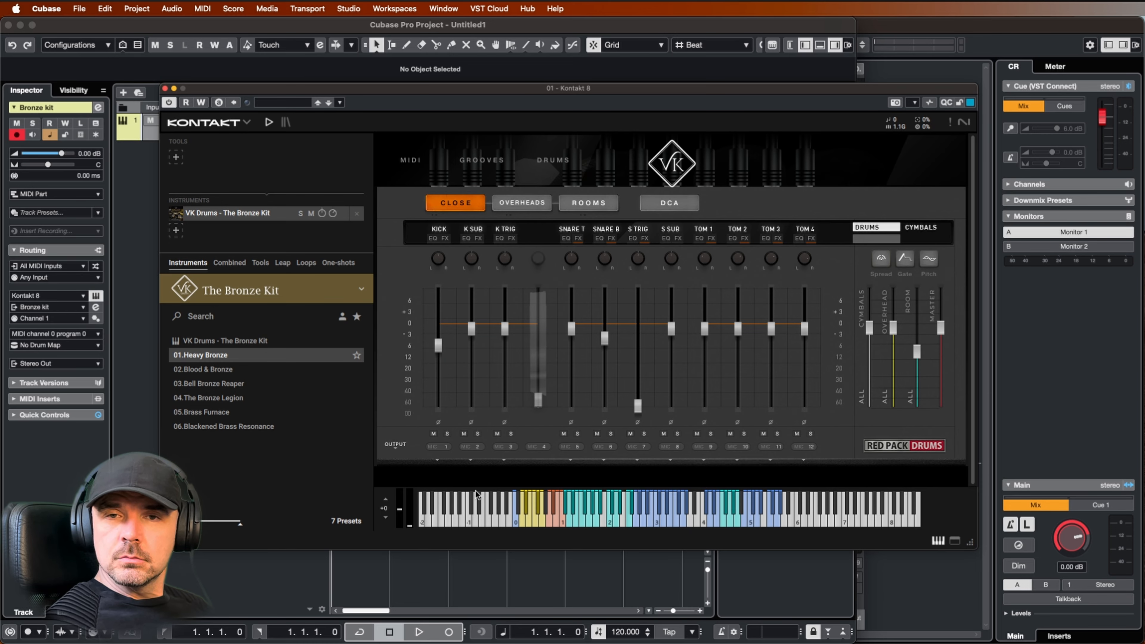
- Examine the individual output assignment lists of the close kick channels and view the overheads page
left_click(438, 460)
left_click(437, 460)
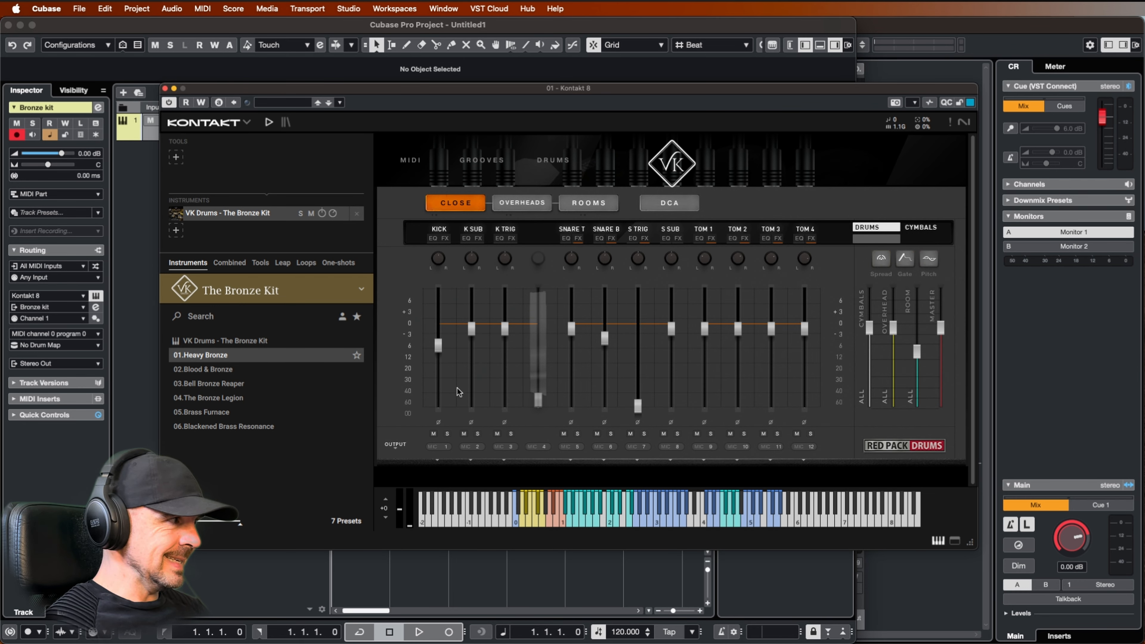
left_click(437, 463)
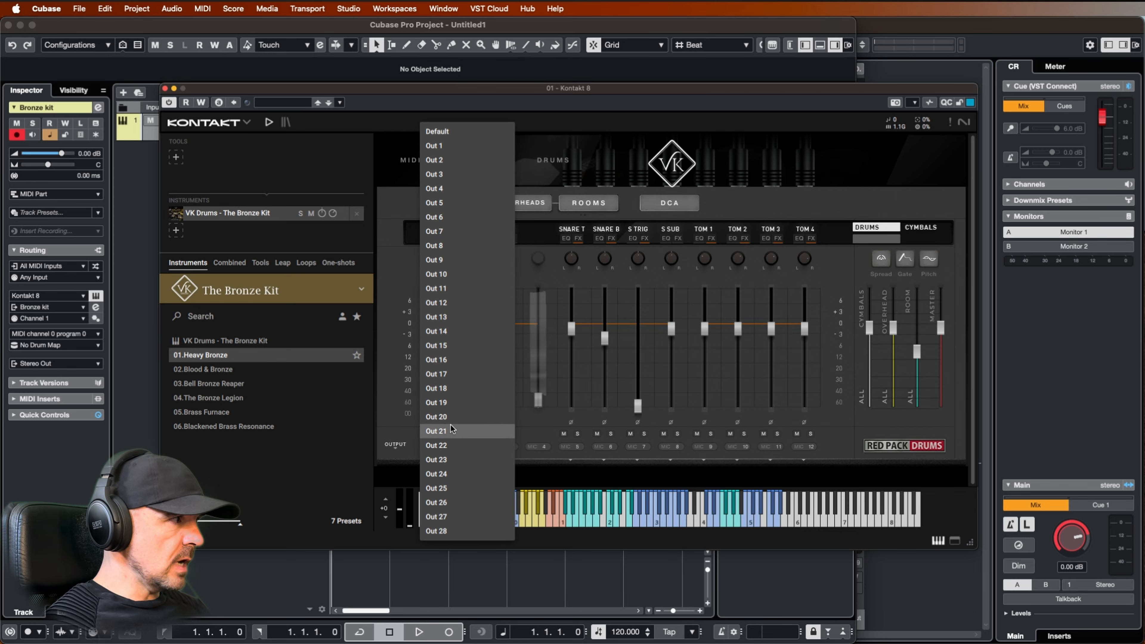
left_click(396, 455)
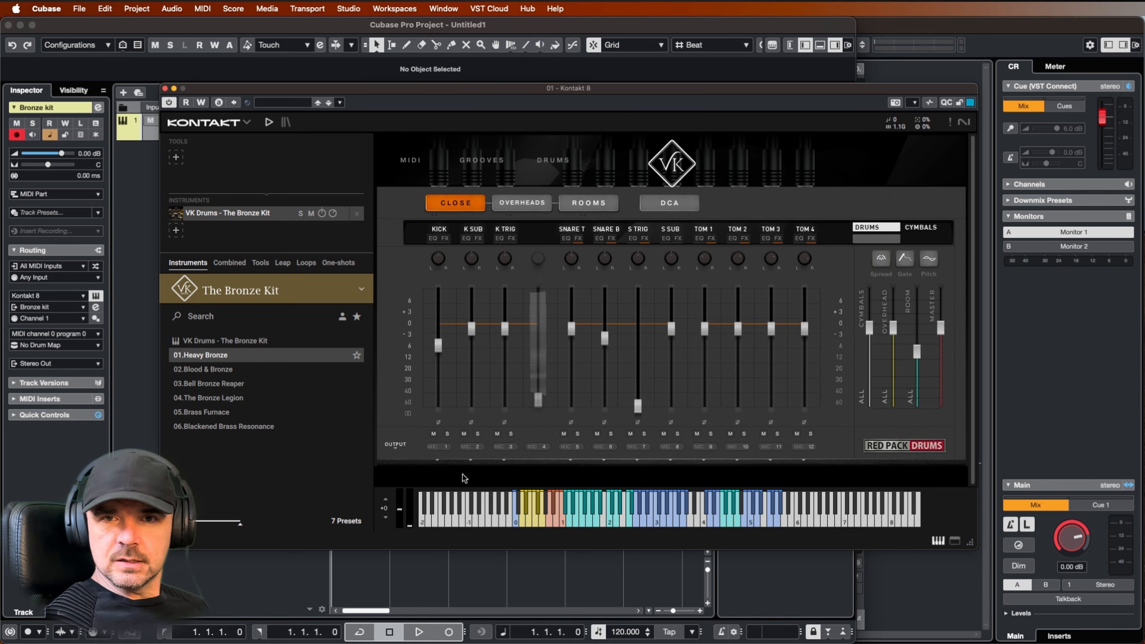
left_click(441, 460)
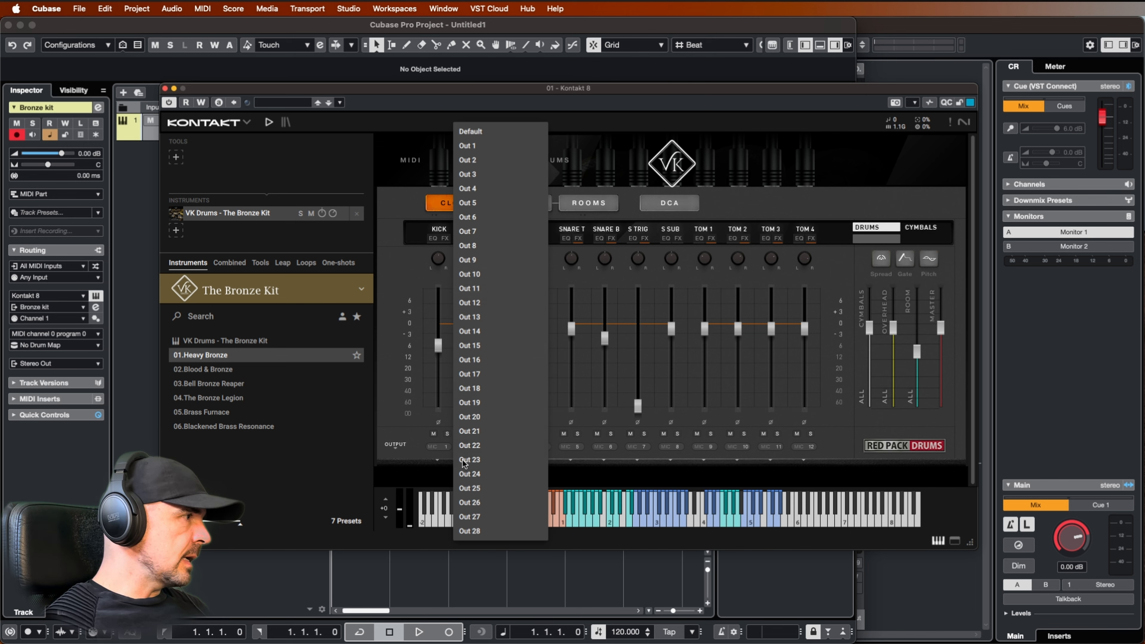
left_click(500, 402)
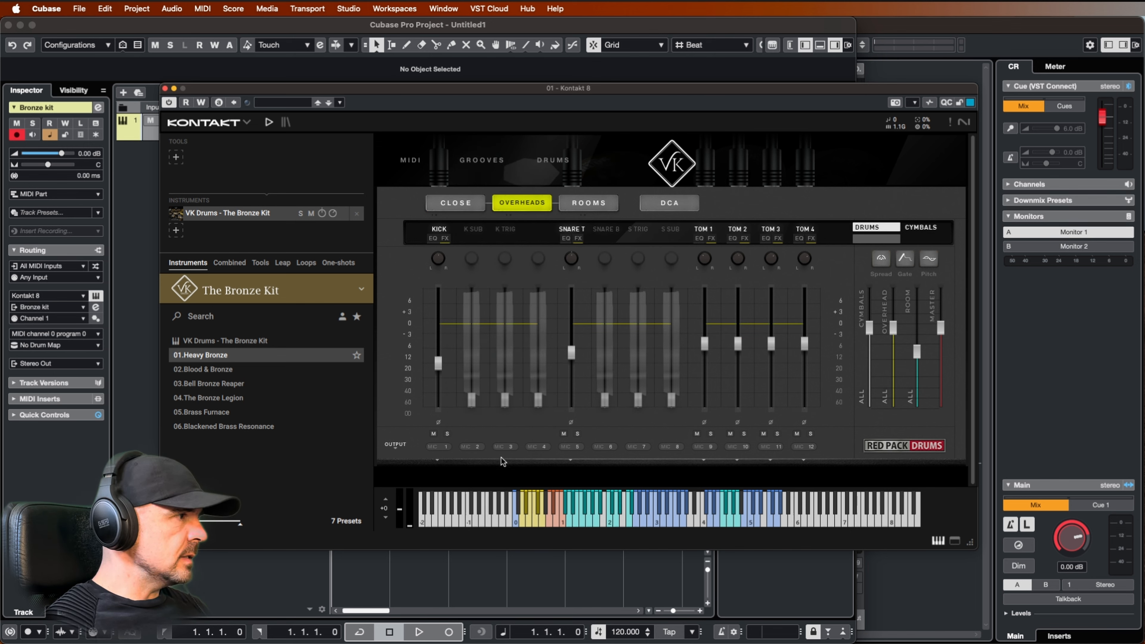
- Examine the cymbal channels of the overhead microphones, and both the drum and cymbal channels of the room microphones
left_click(920, 227)
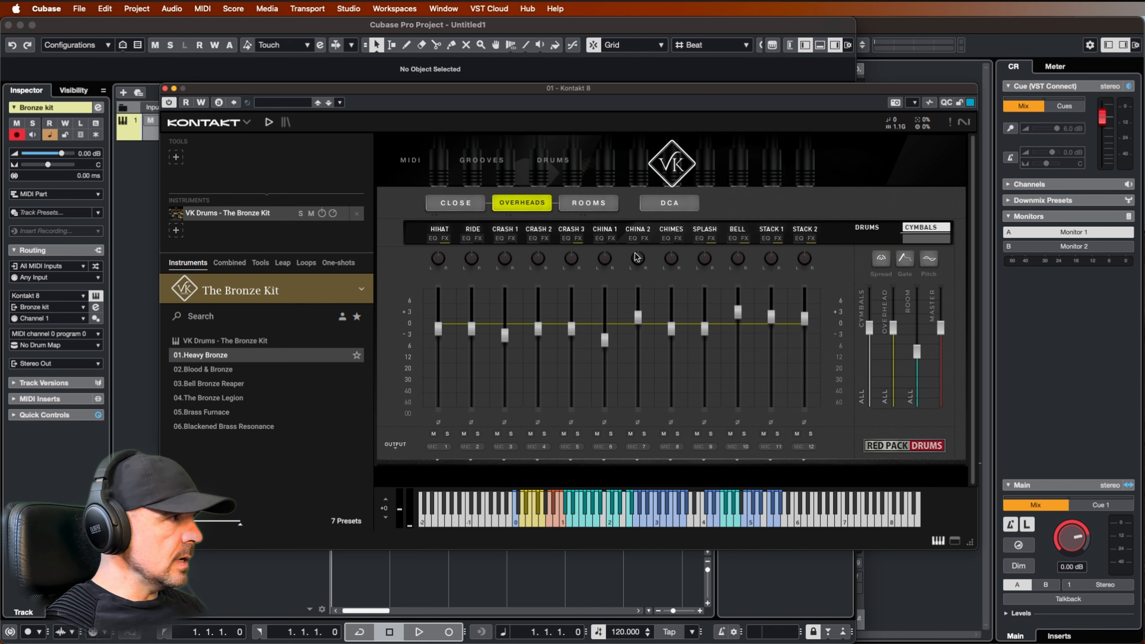
left_click(589, 204)
left_click(871, 228)
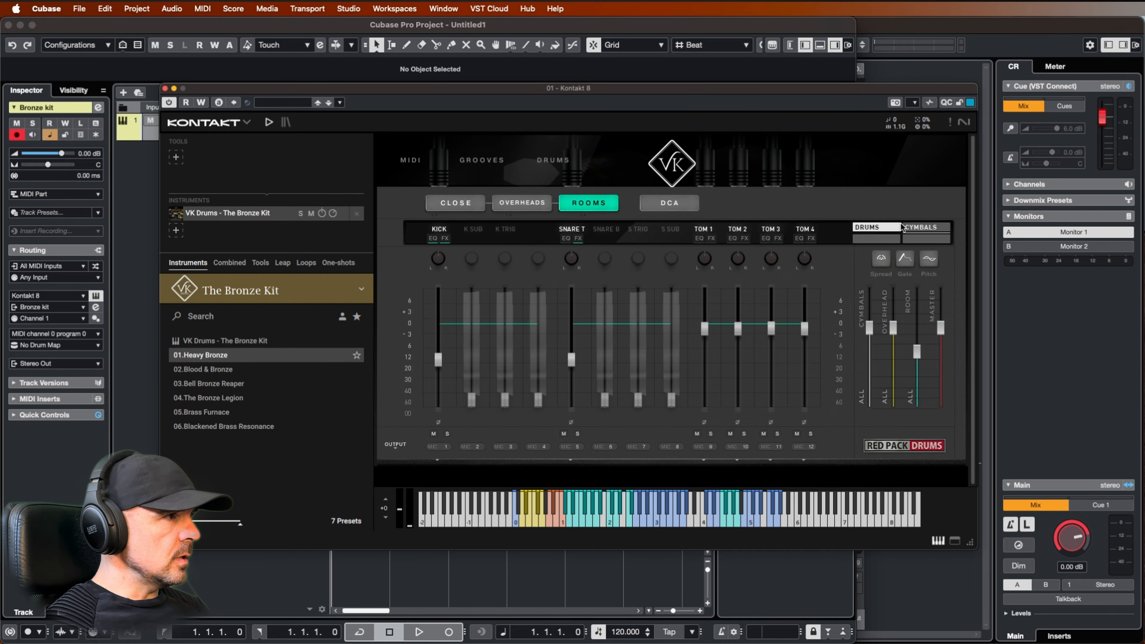
left_click(920, 227)
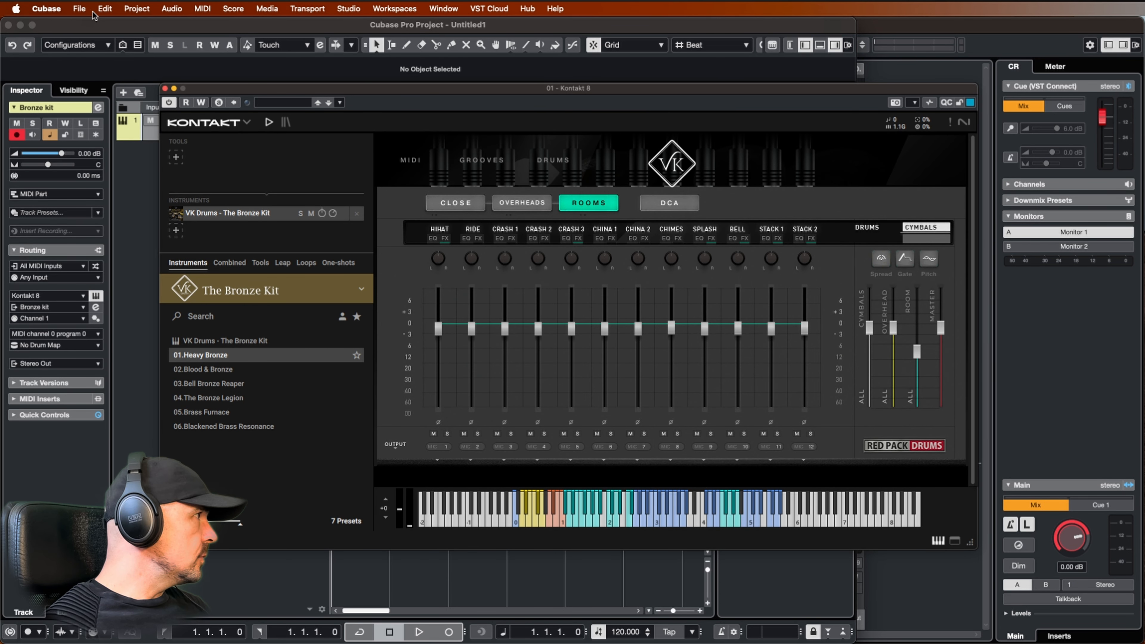
left_click(80, 9)
left_click(83, 210)
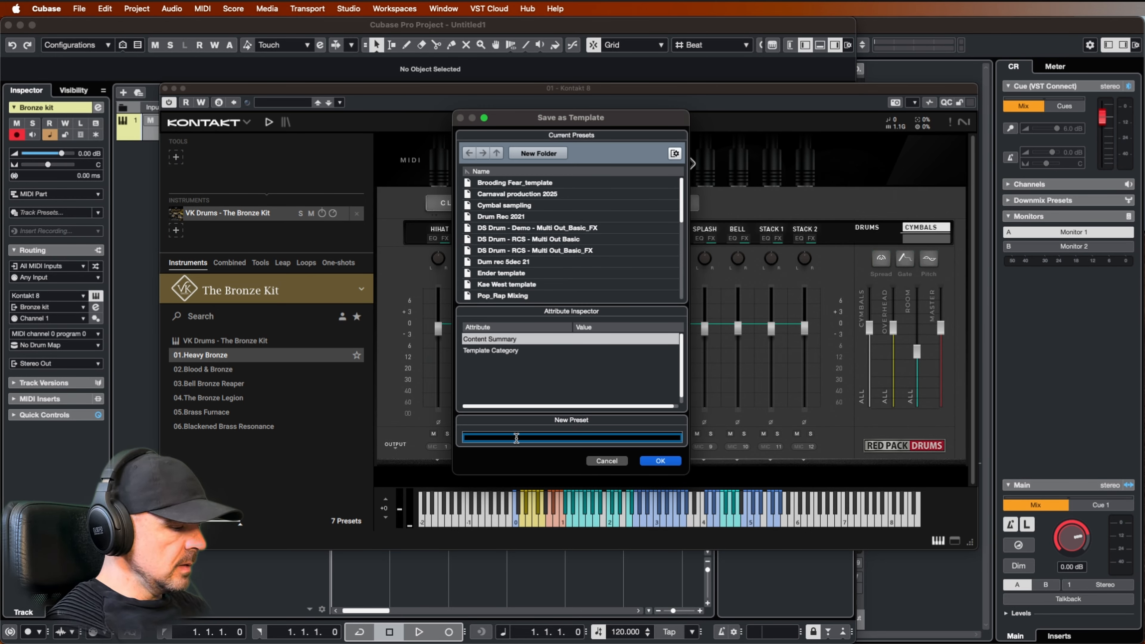
type("B")
key("BackSpace")
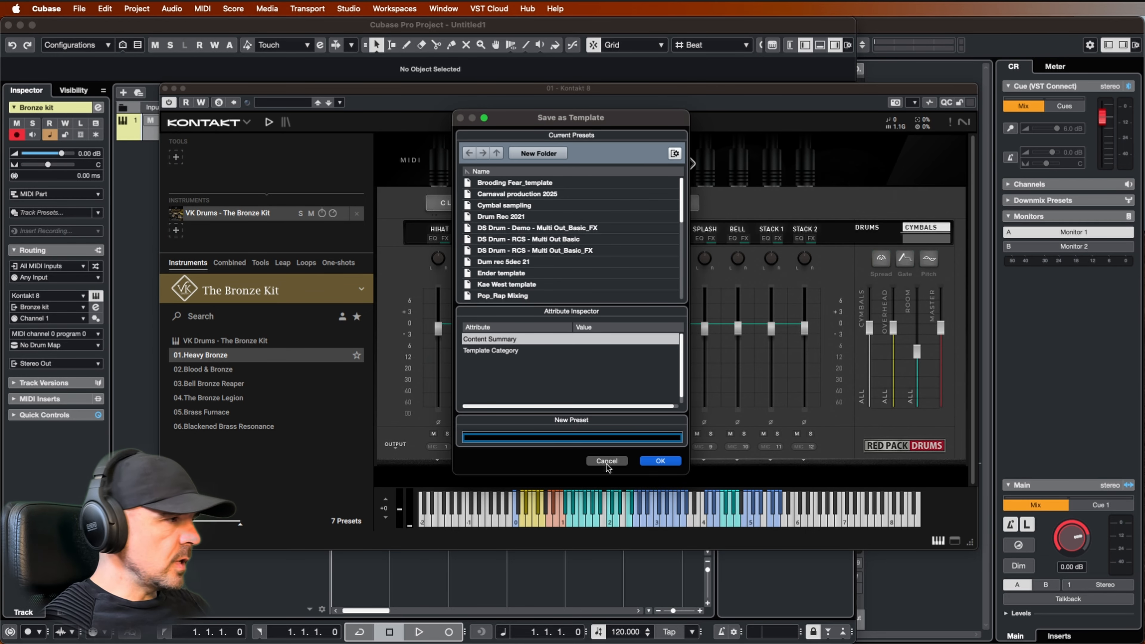
left_click(606, 460)
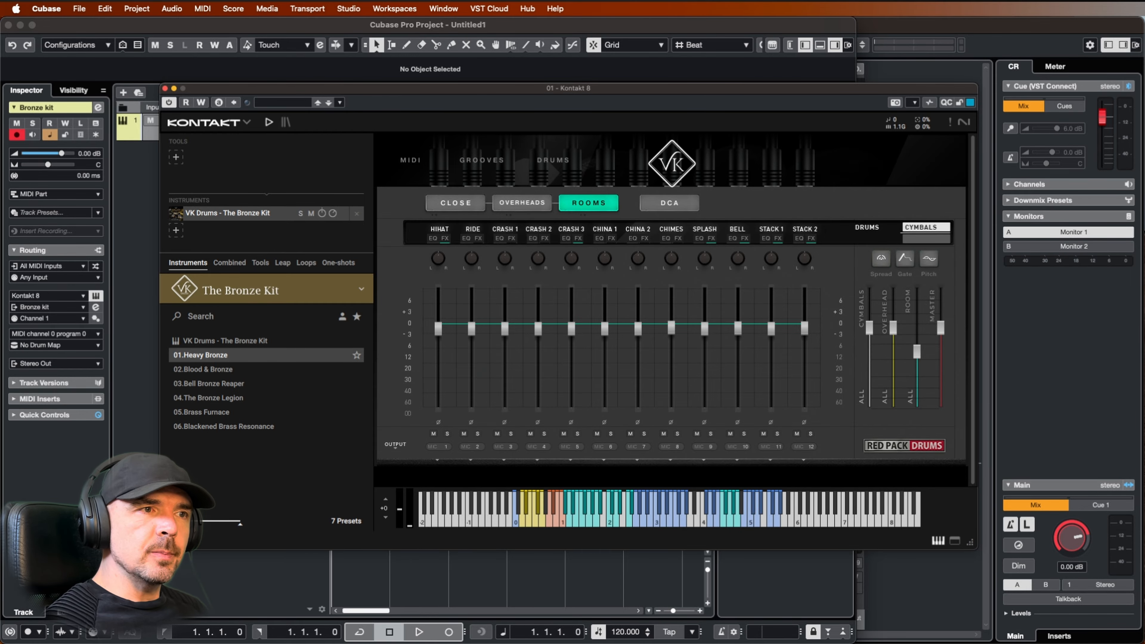
- Review the kit's output routing presets and close the list without choosing one
left_click(398, 450)
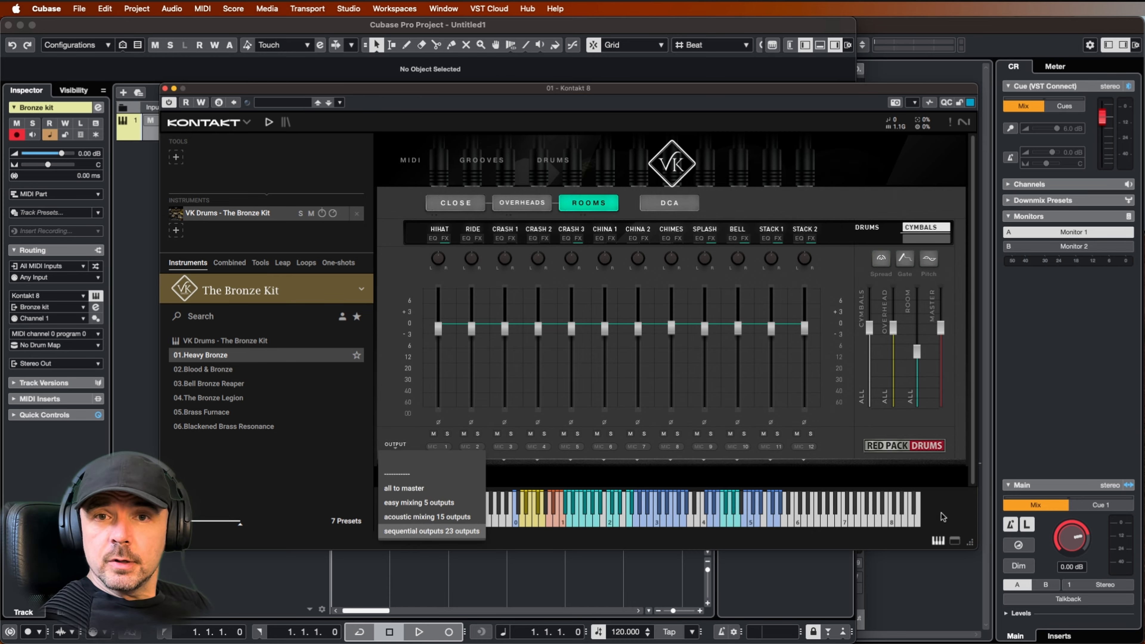
left_click(677, 25)
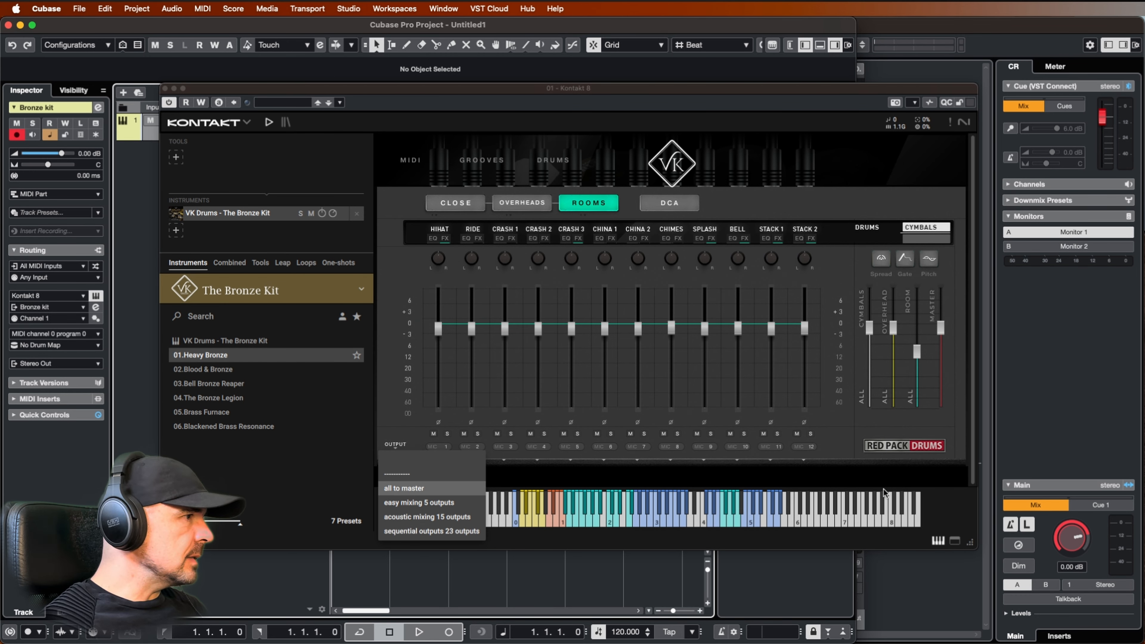
left_click(910, 485)
- On the close hi-hat channel, switch off the high-pass filter and turn on the equalizer, and view the ride's effects
left_click(454, 204)
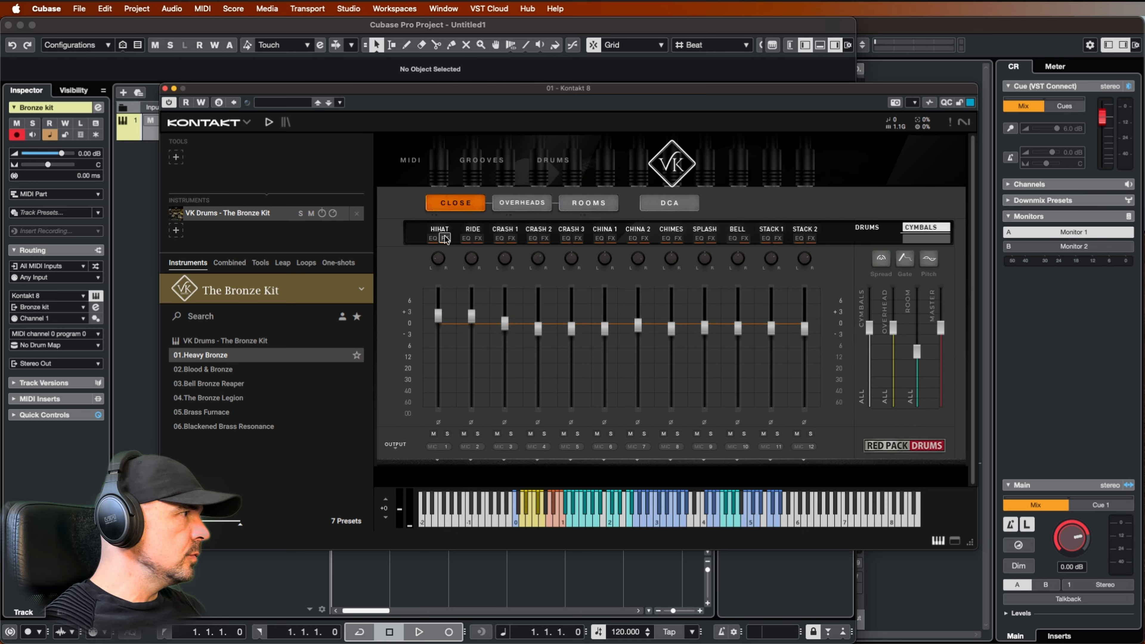
left_click(432, 239)
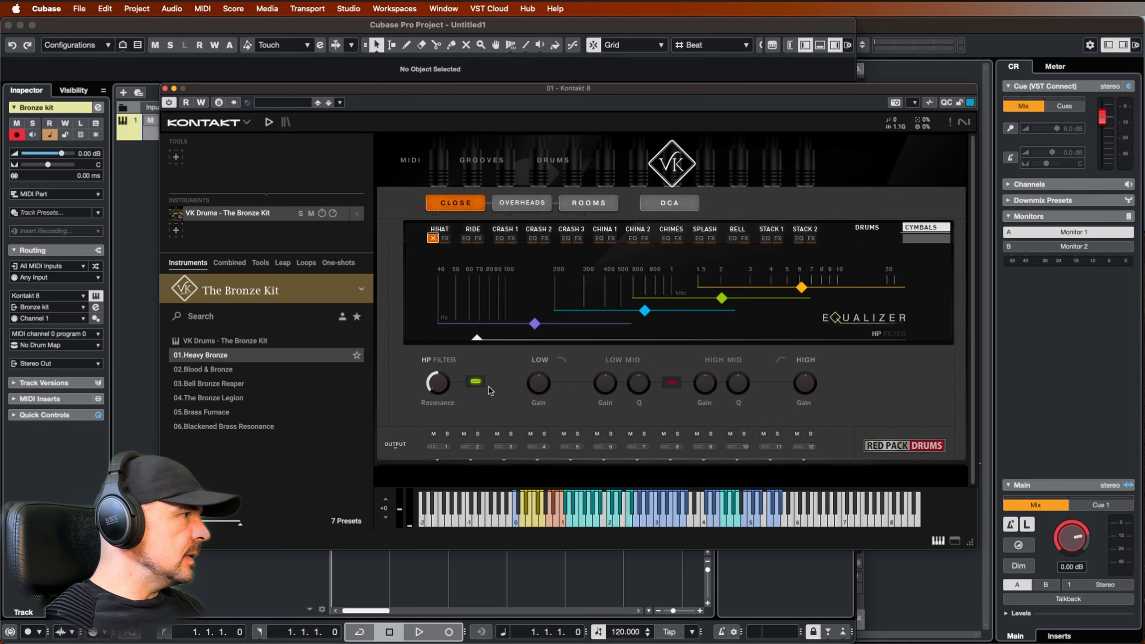
left_click(475, 381)
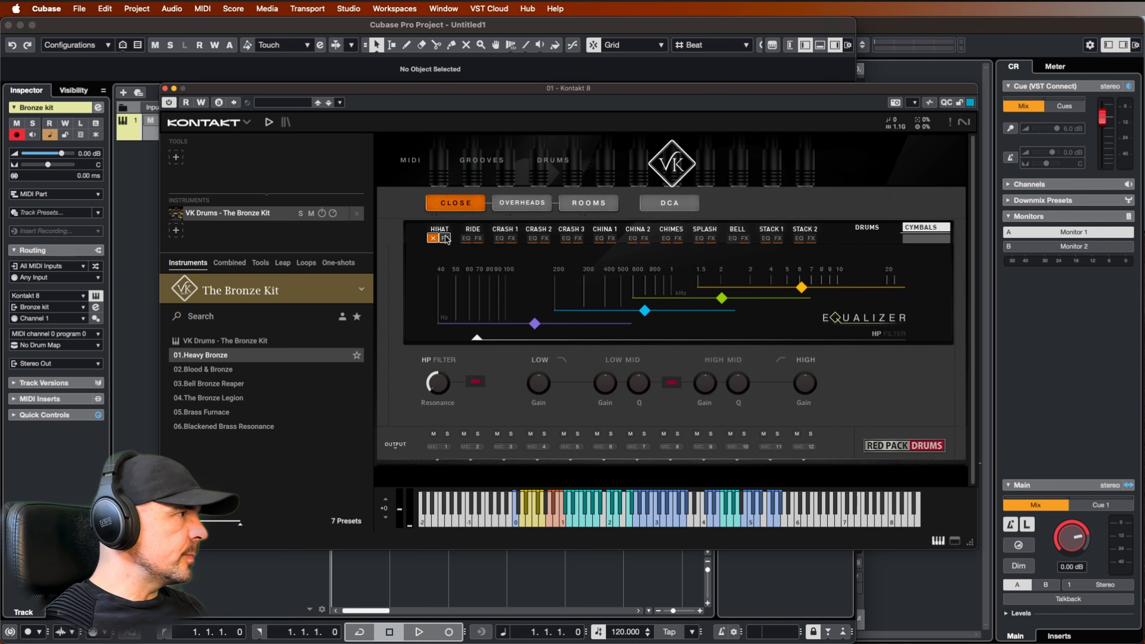
left_click(478, 238)
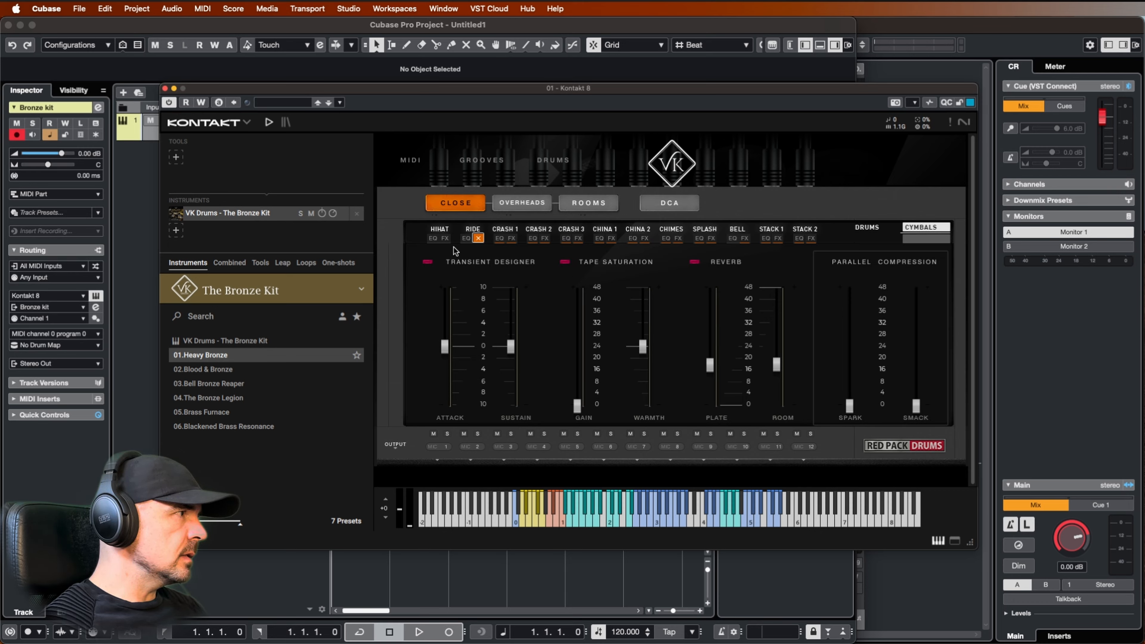
left_click(432, 238)
left_click(672, 383)
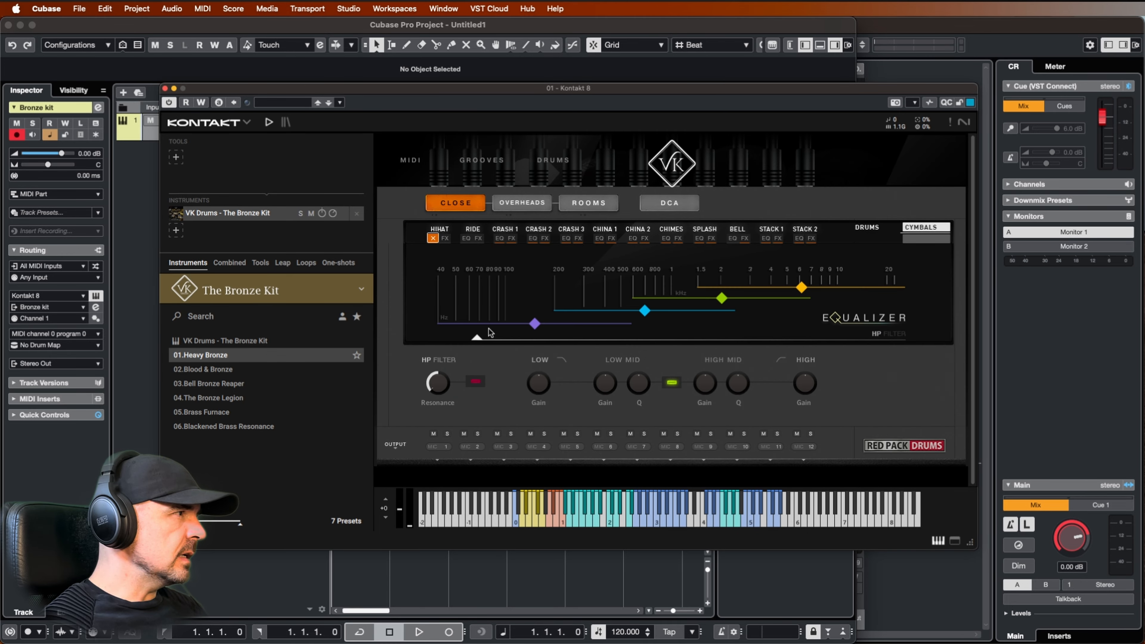
left_click(478, 238)
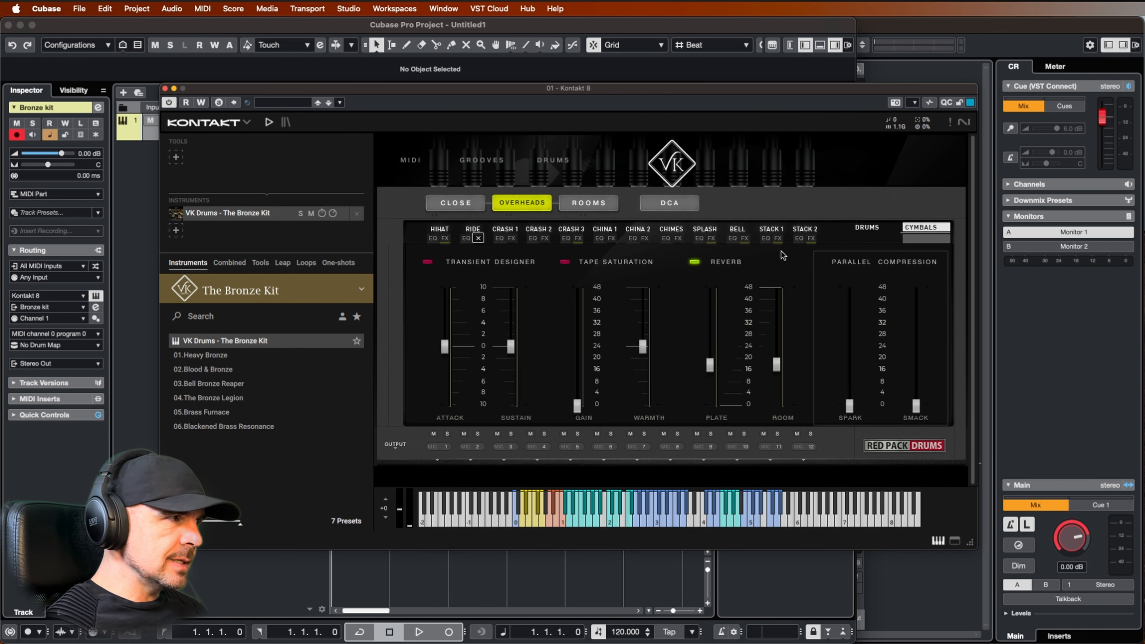
- Switch Kontakt to Classic View and save the kit's current settings as a snapshot named 00.Default Bronze
left_click(238, 127)
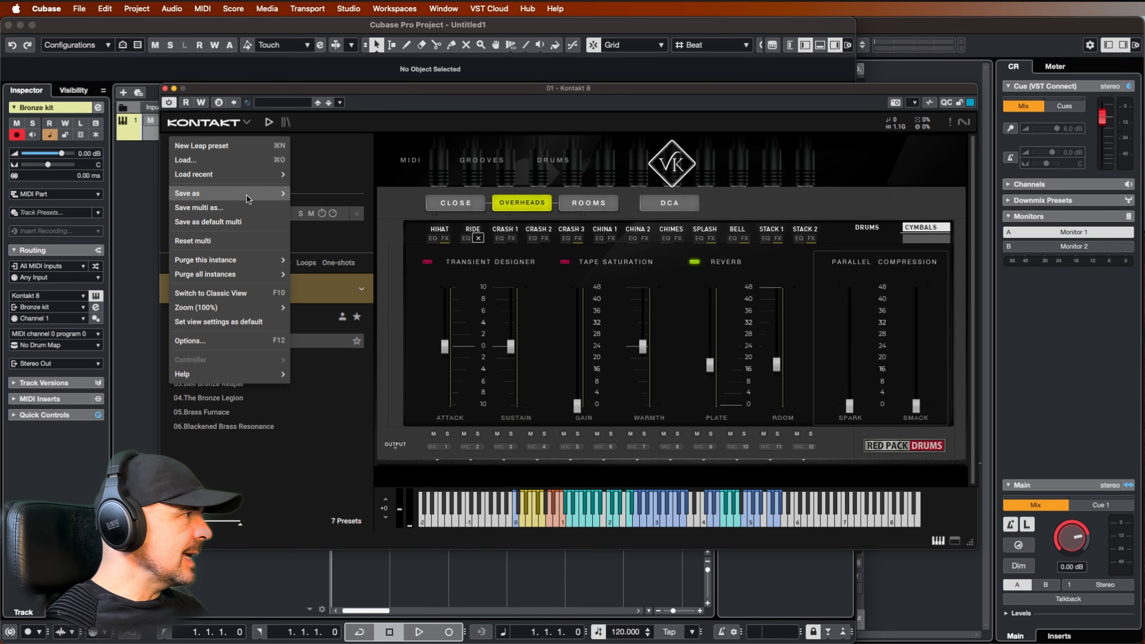
left_click(215, 292)
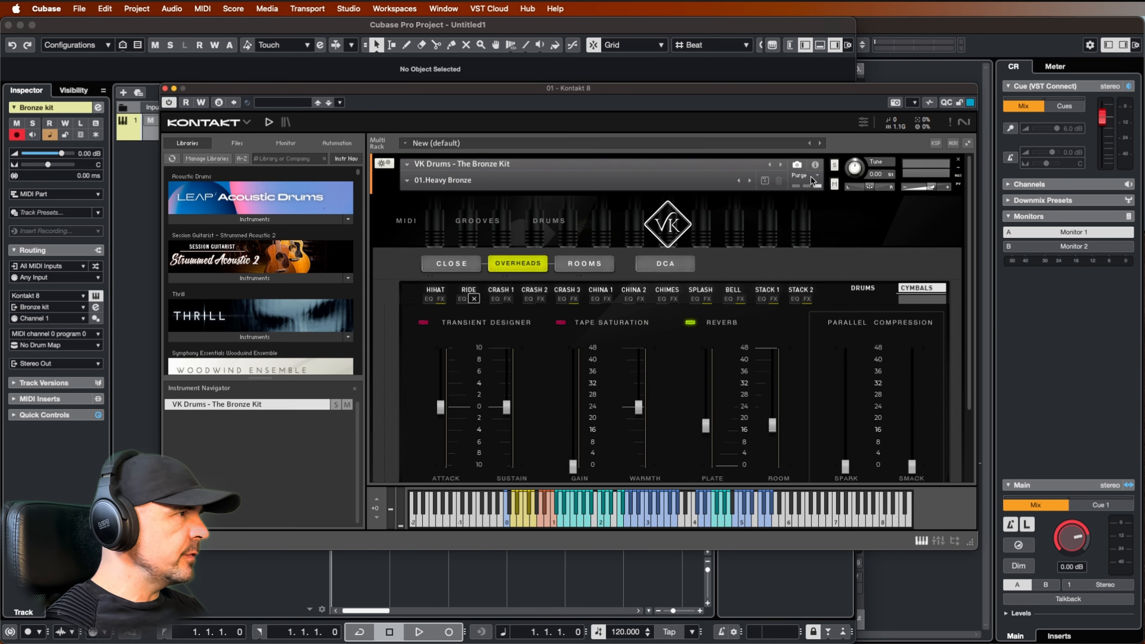
left_click(765, 181)
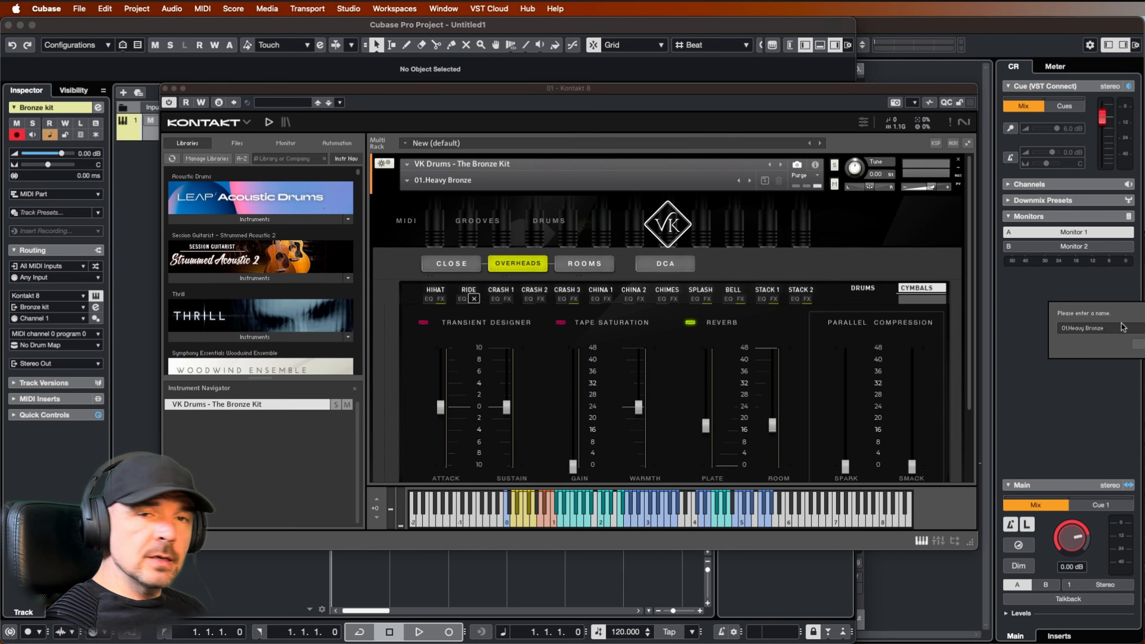
key("BackSpace")
key("BackSpace")
key("BackSpace")
key("BackSpace")
key("BackSpace")
key("BackSpace")
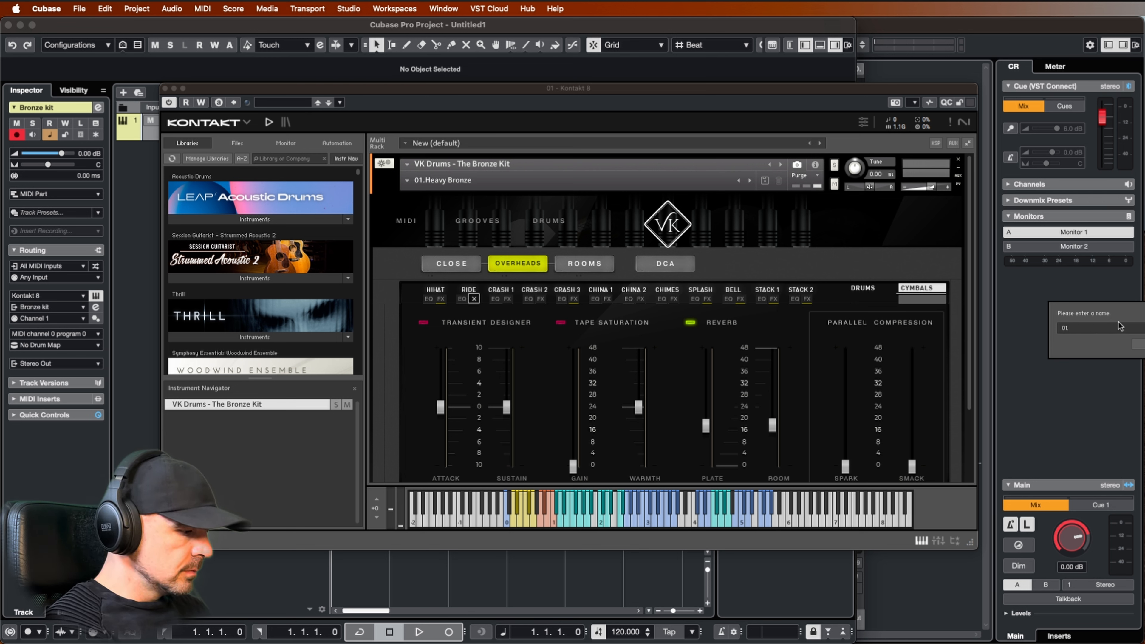
type("Default Br")
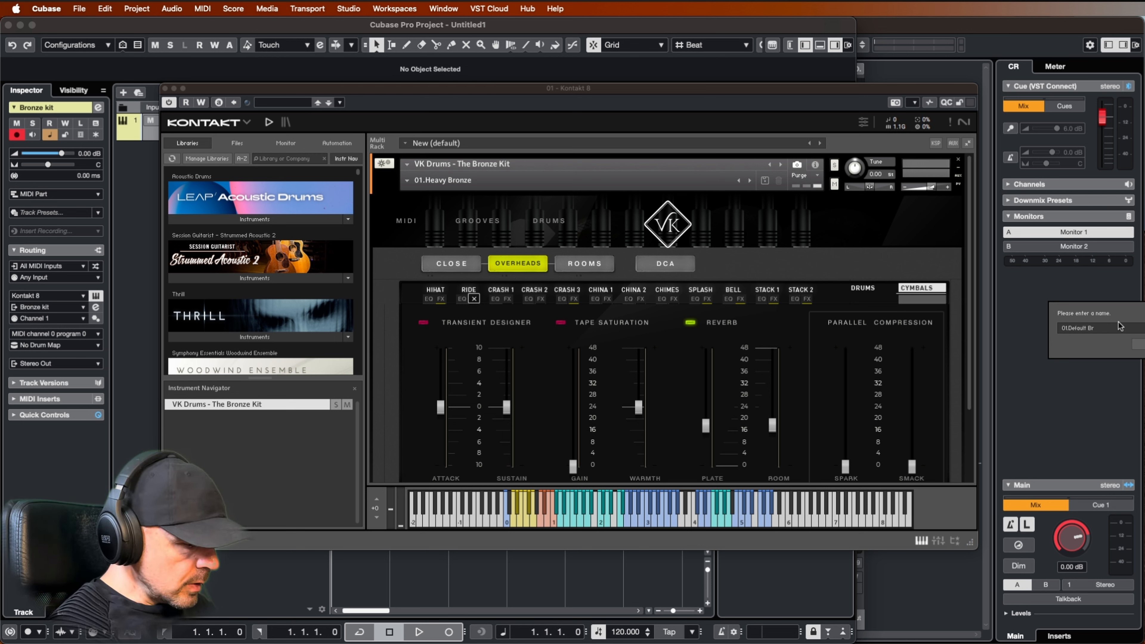
type("onze")
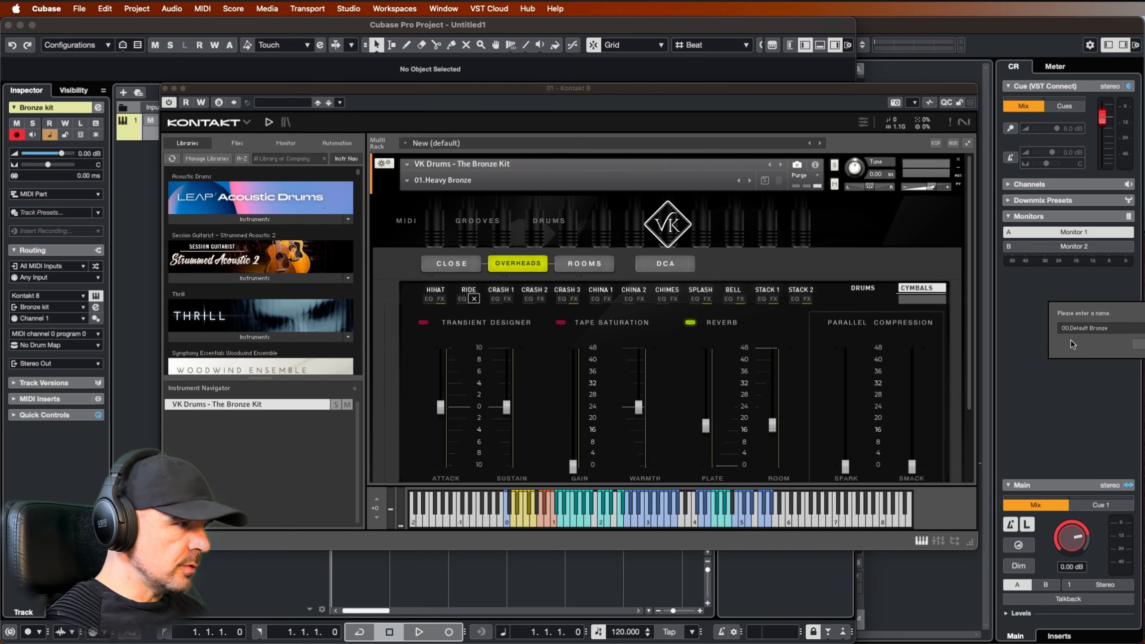
key("Return")
- Return Kontakt to Default View and filter The Bronze Kit's presets to user content only
left_click(245, 122)
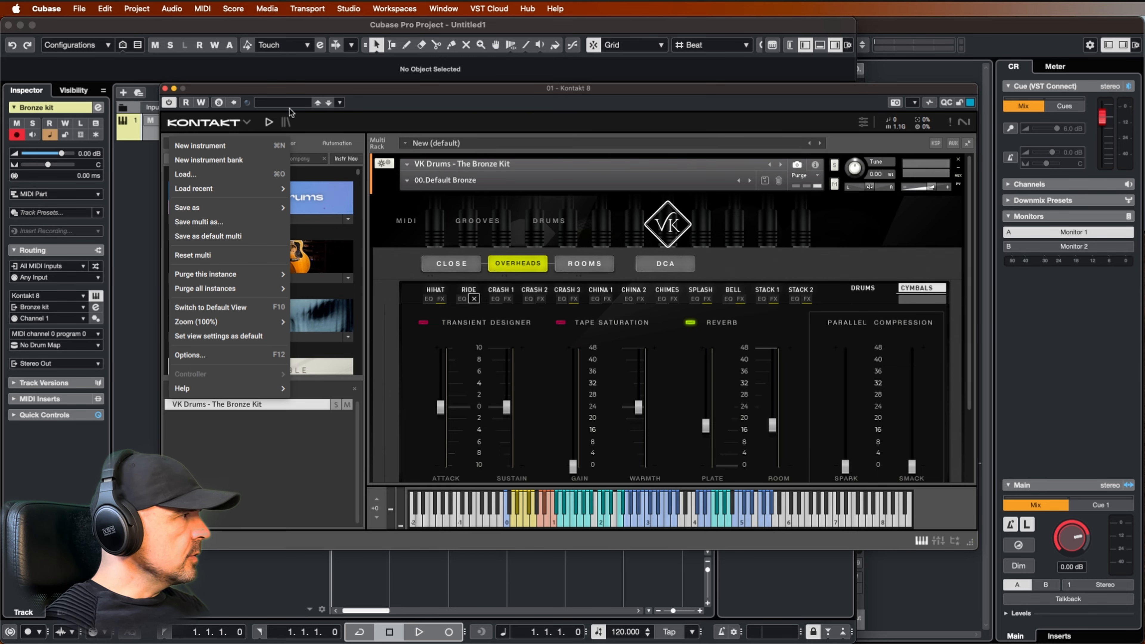
left_click(261, 312)
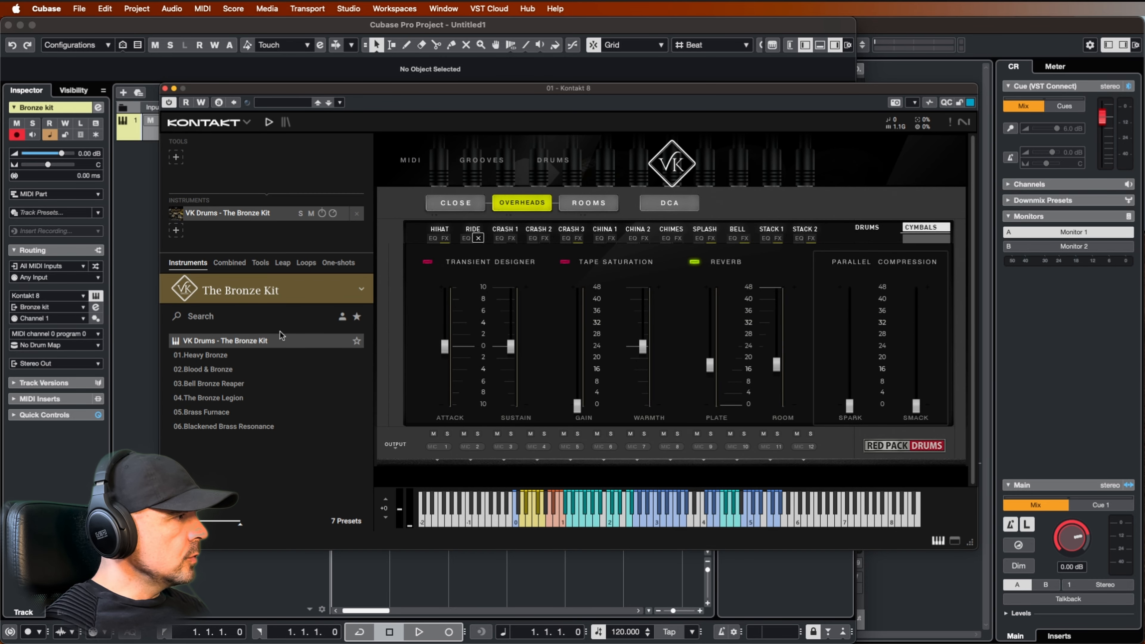
left_click(342, 318)
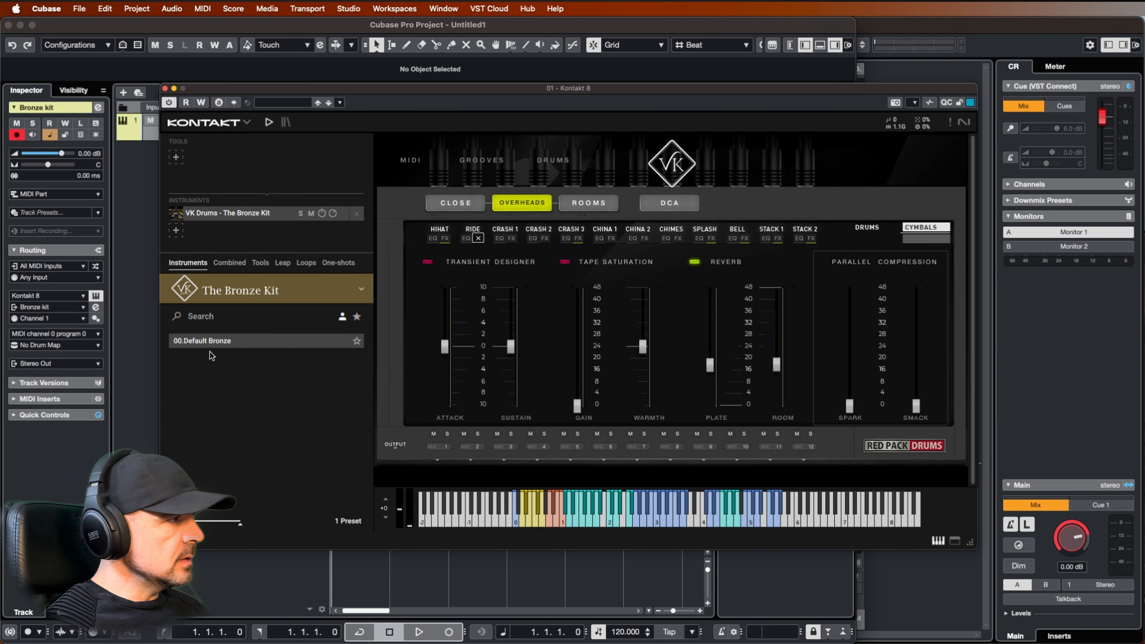